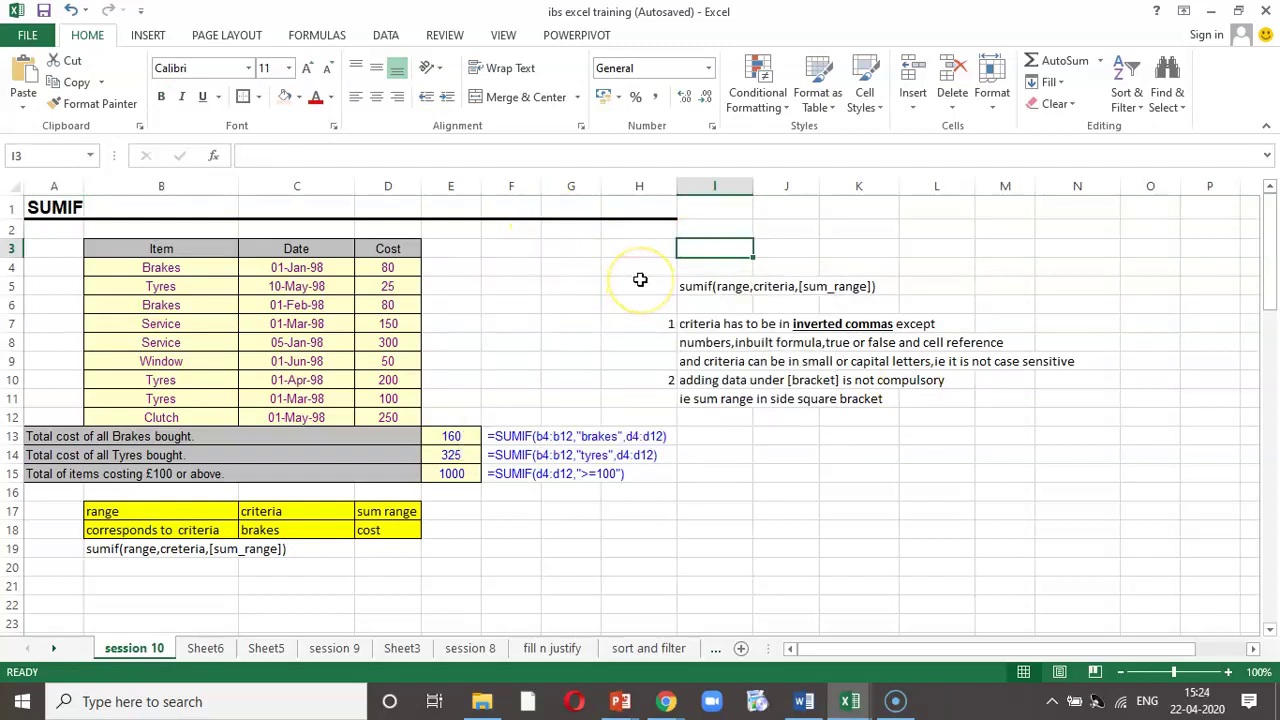
type("=")
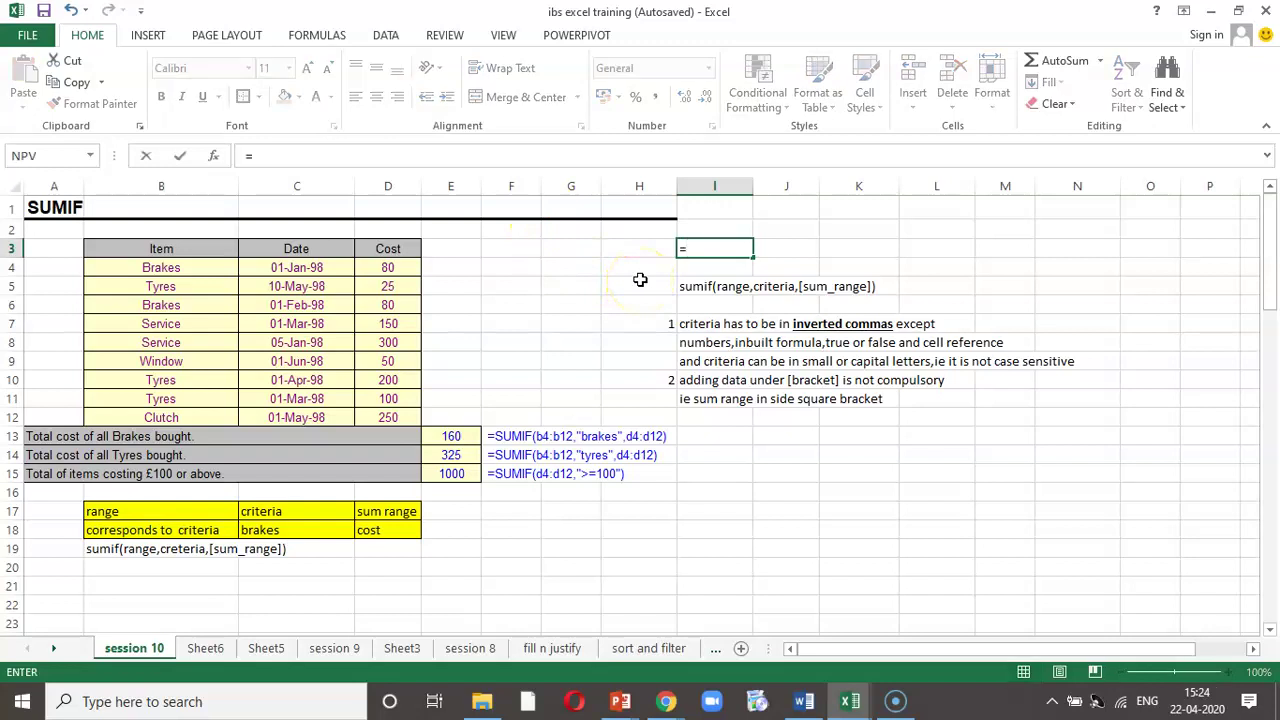
type("sumif")
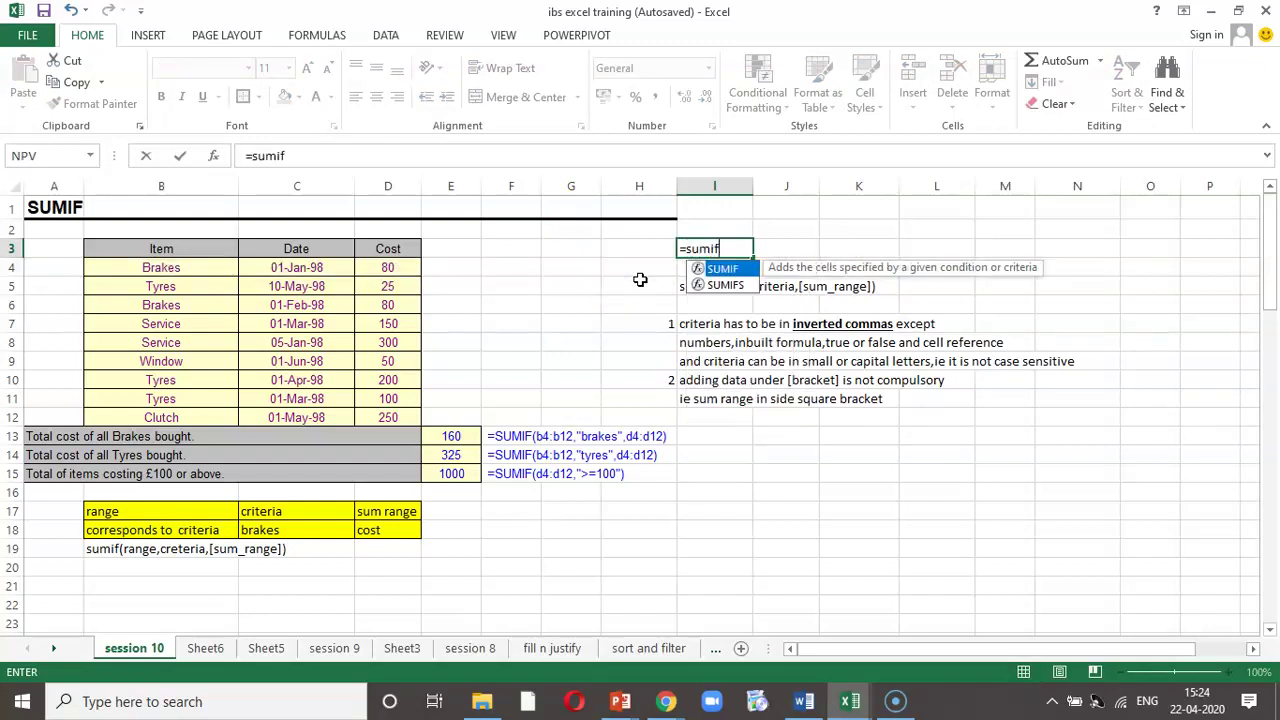
type("(")
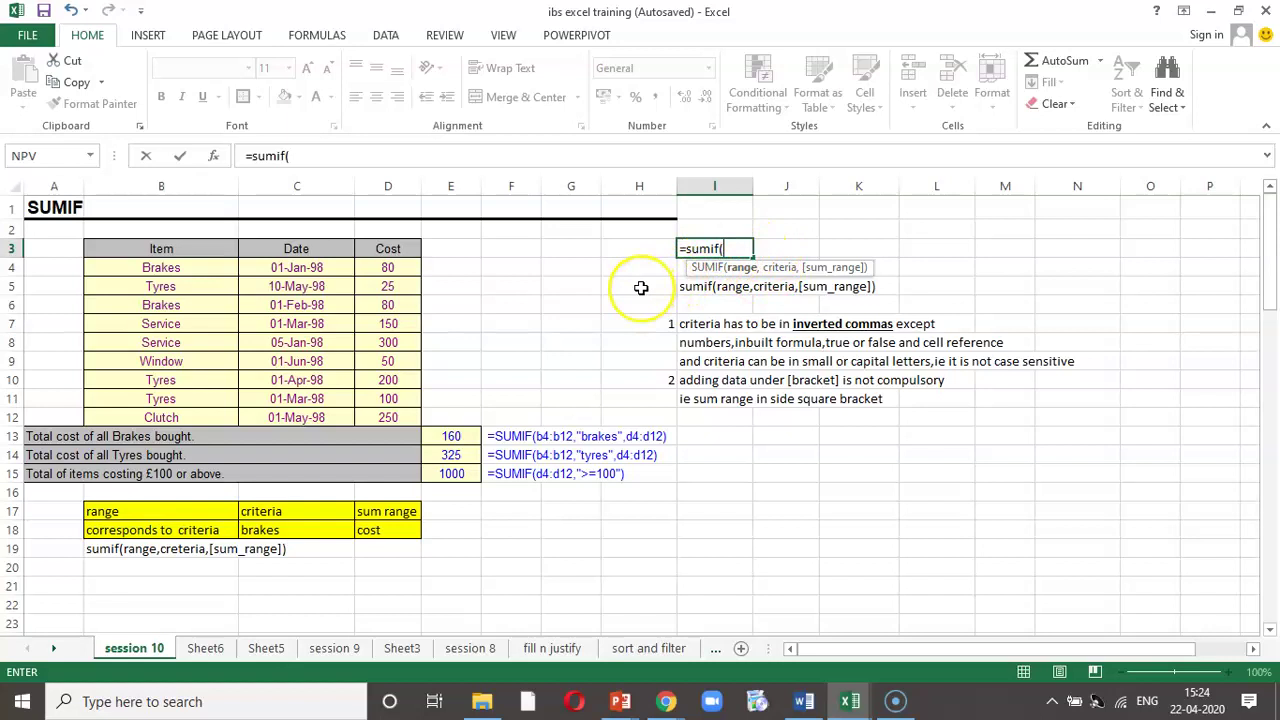
key("Escape")
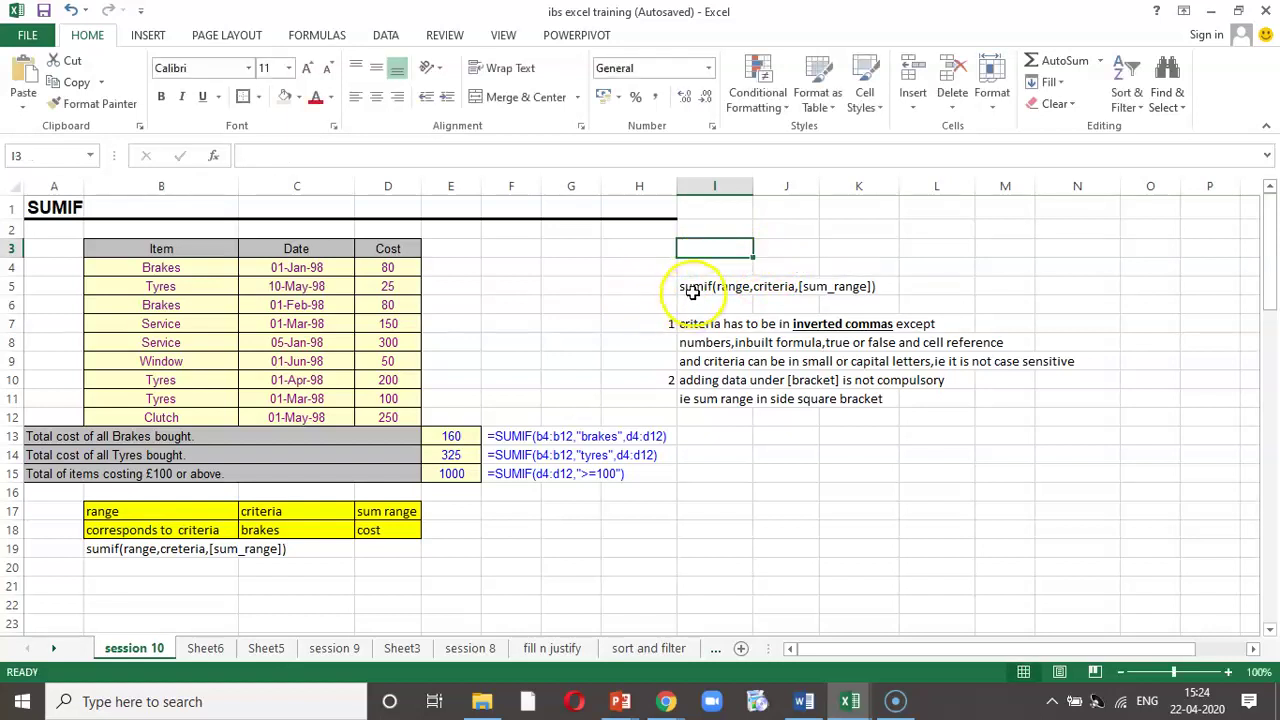
- Review the SUMIF syntax note in I5 and the Brakes total formula in E13 together with its item range B4:B12
left_click(688, 287)
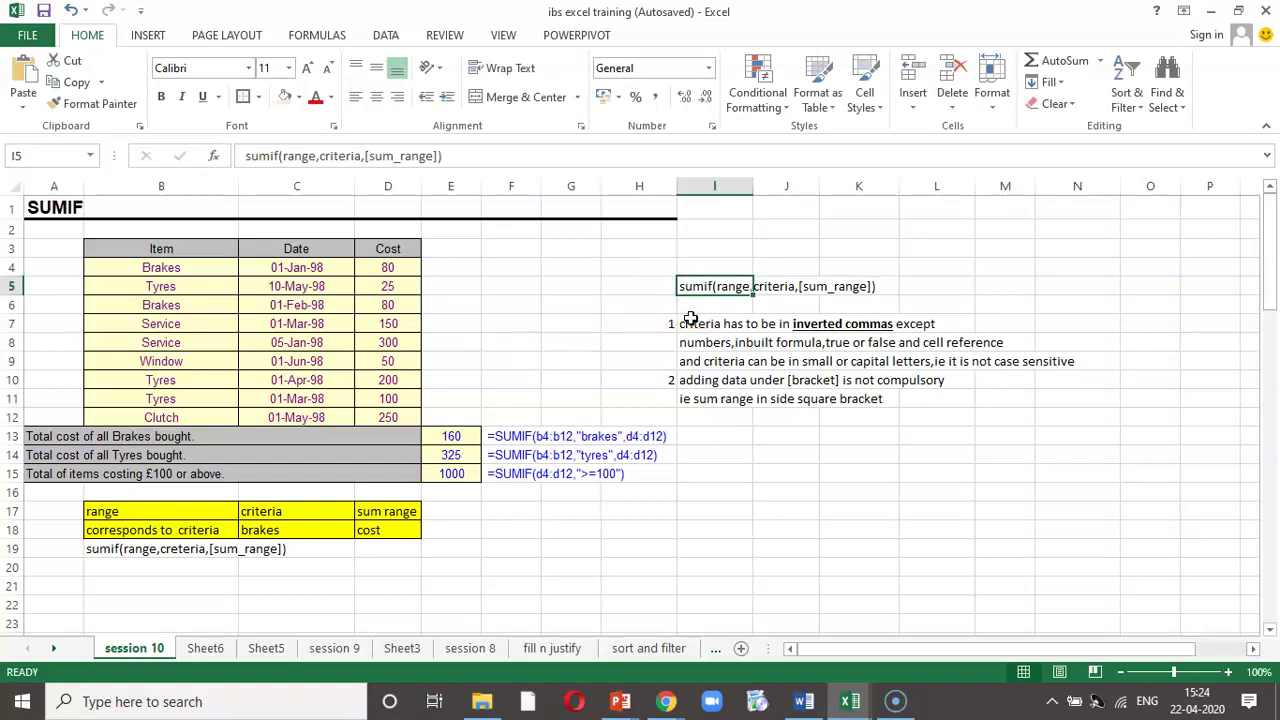
left_click(743, 452)
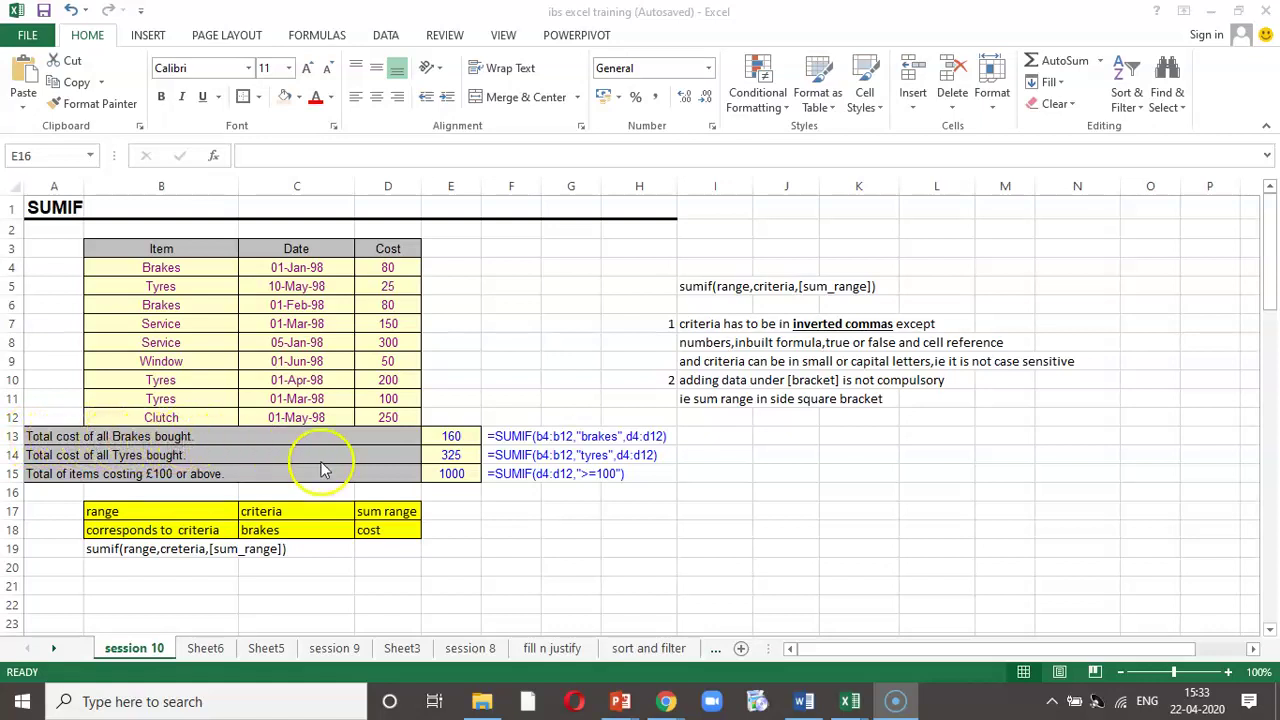
left_click(432, 436)
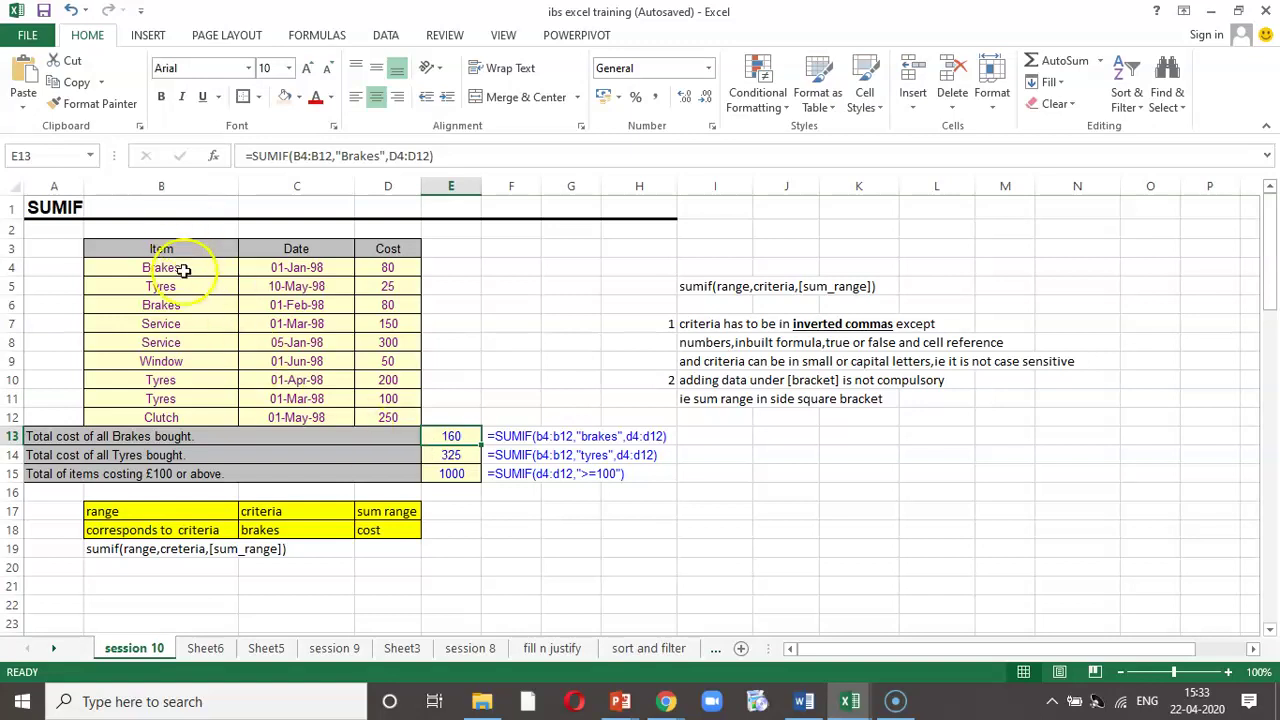
left_click_drag(163, 265, 183, 417)
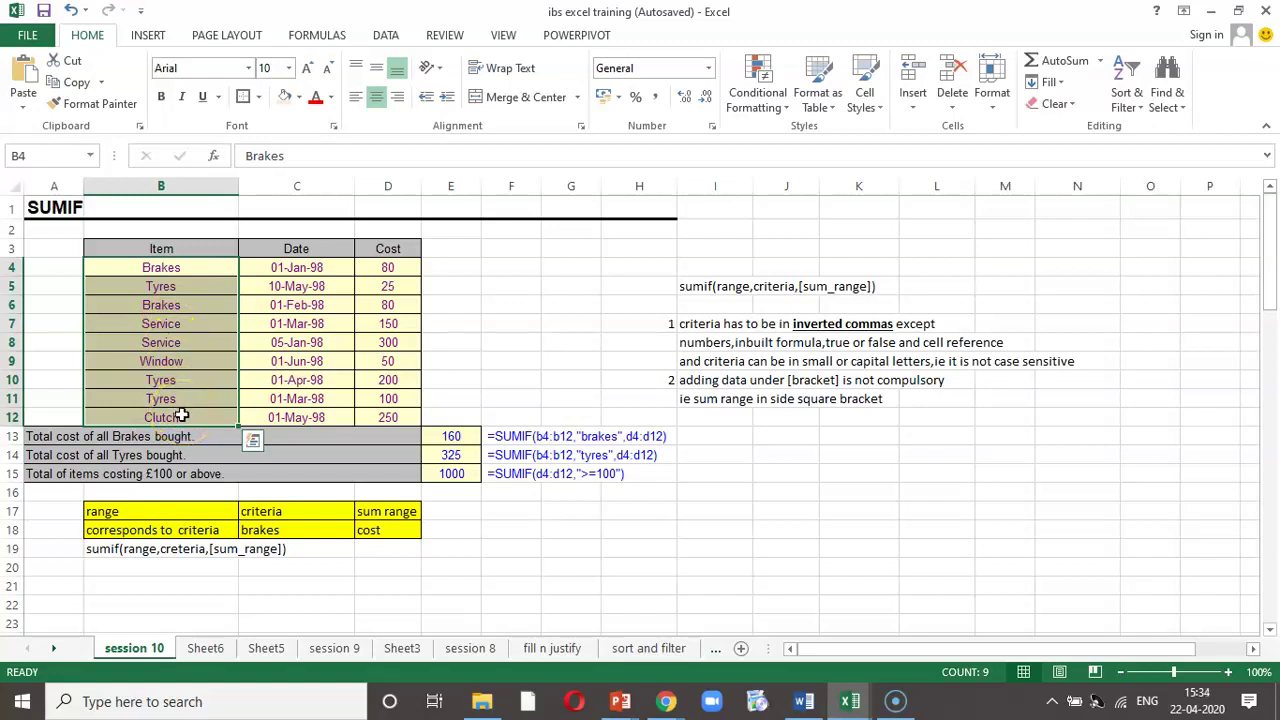
left_click(455, 437)
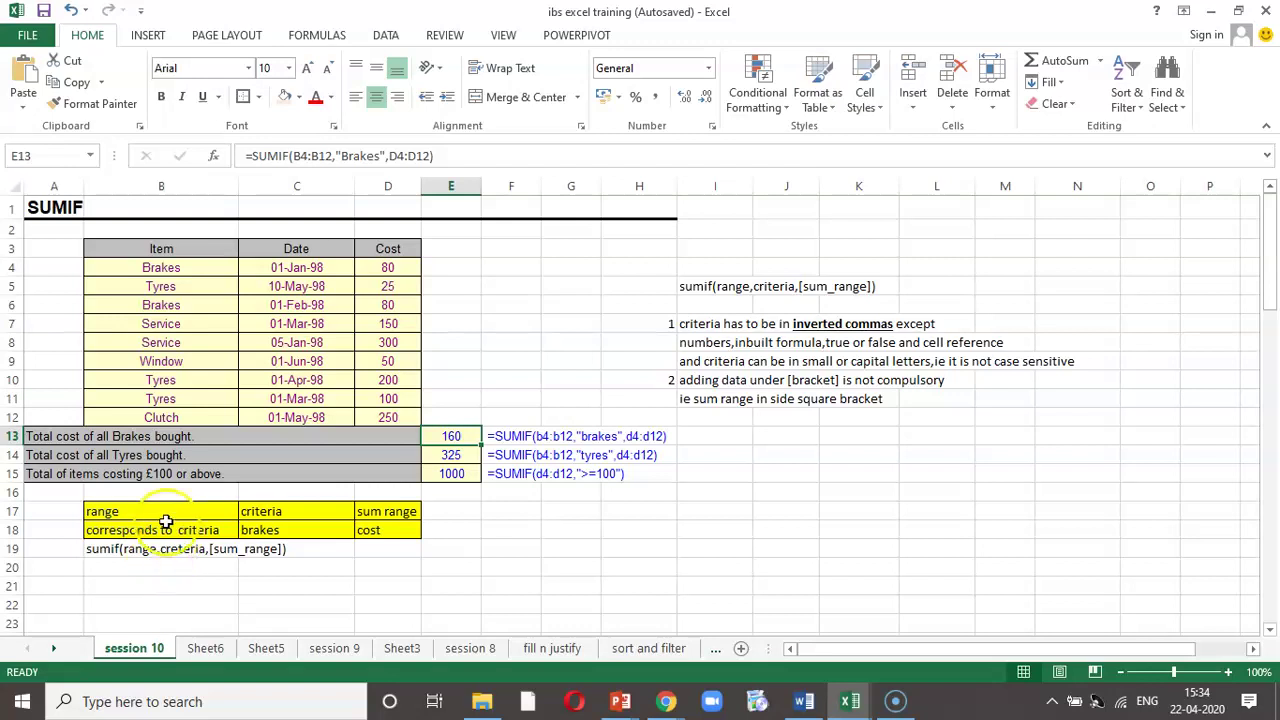
- Examine the range, criteria and sum range headings and the criteria entry in the yellow helper table B17:D18
left_click_drag(162, 514, 366, 526)
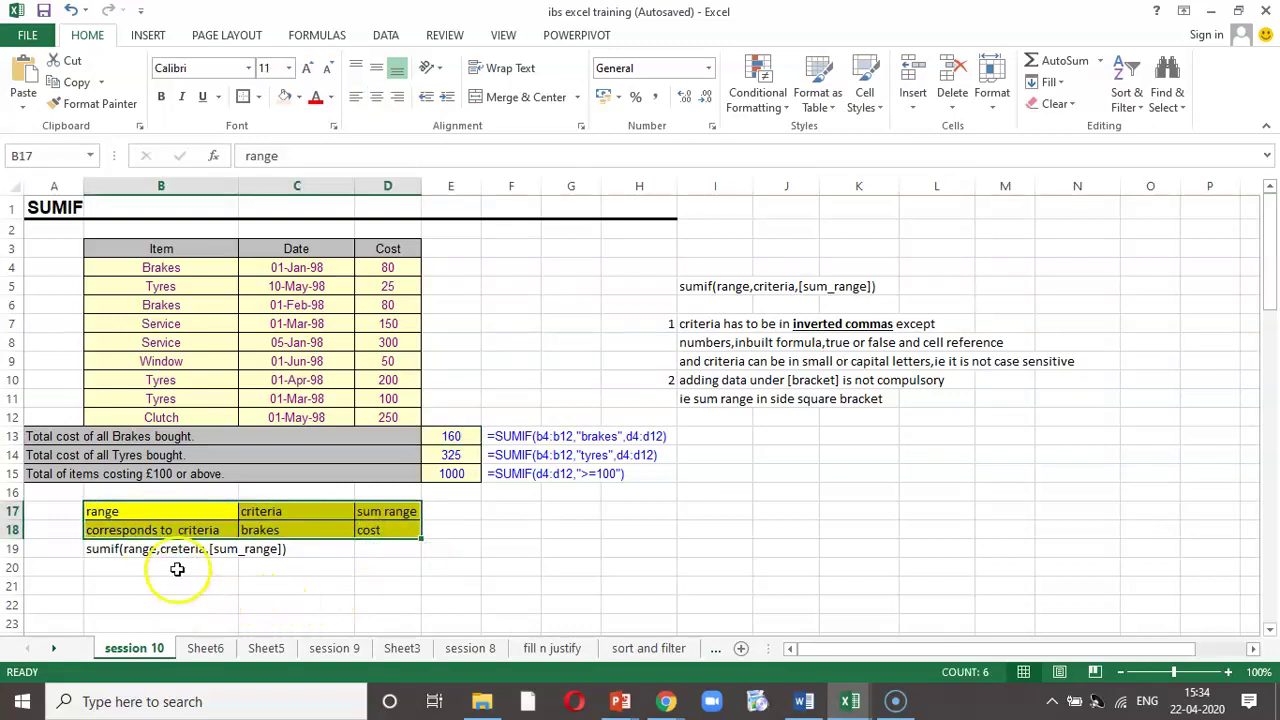
left_click(178, 510)
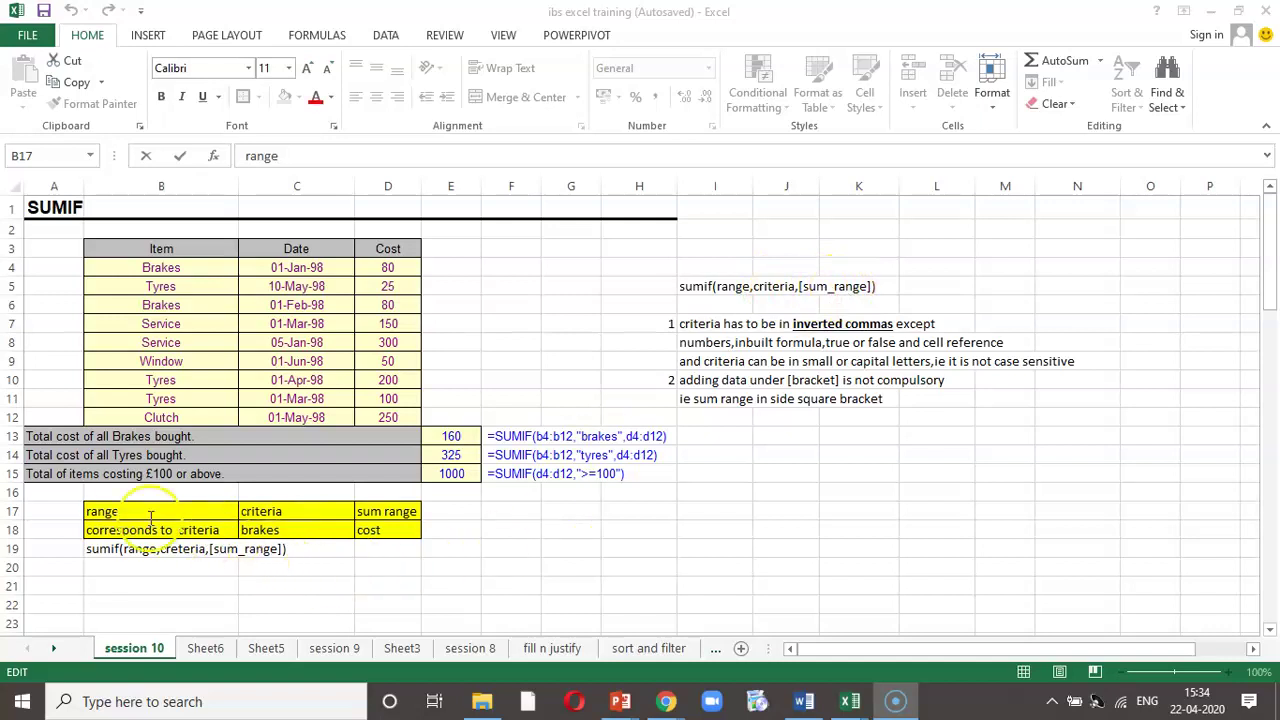
left_click(120, 511)
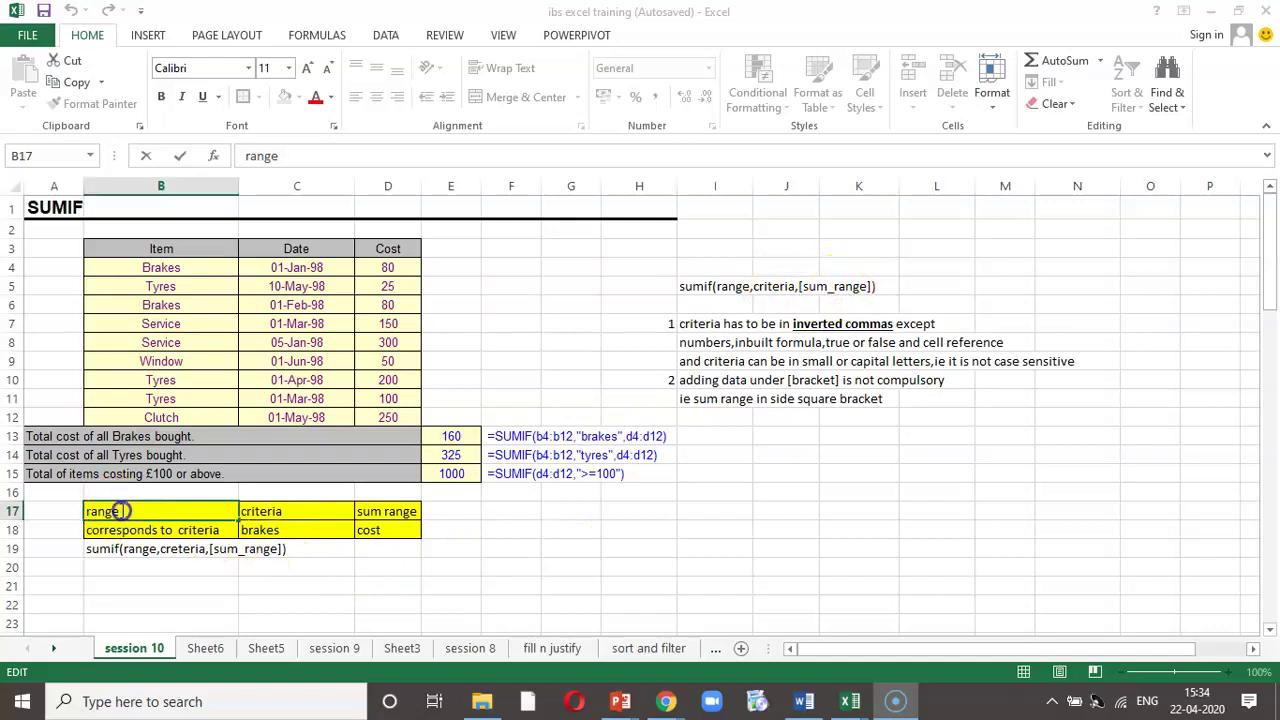
left_click(289, 513)
left_click(395, 512)
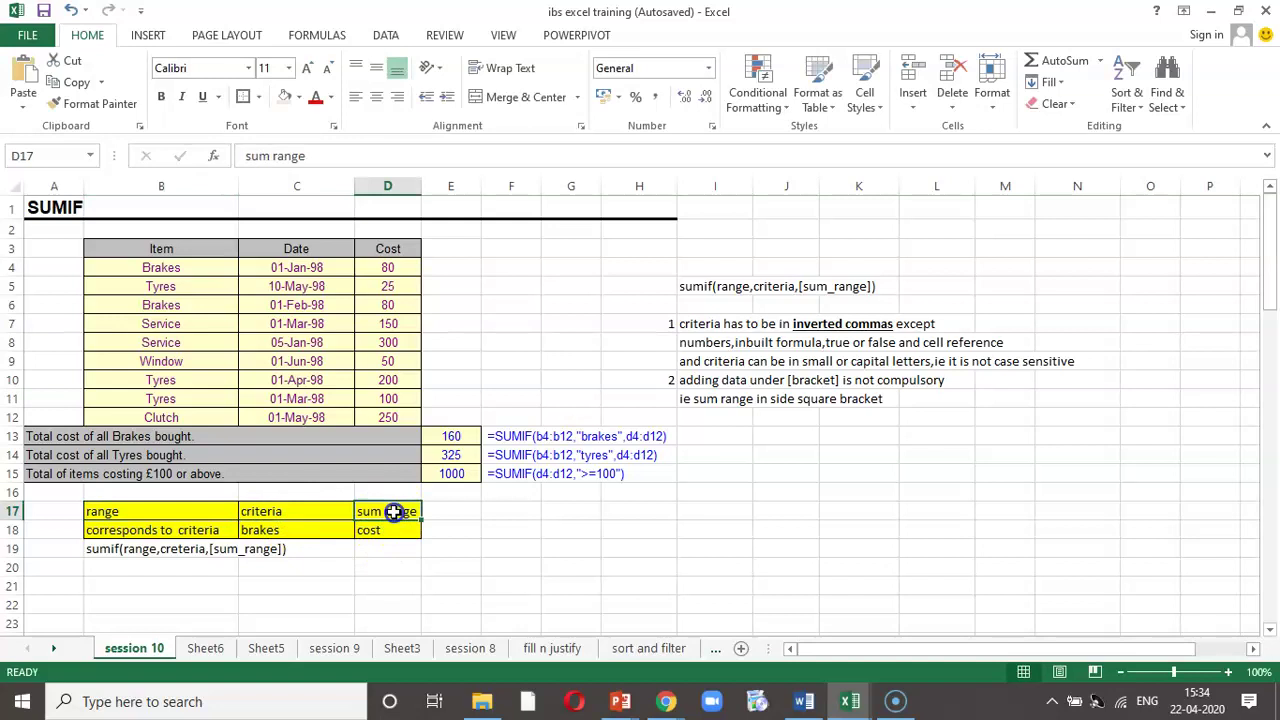
left_click(155, 507)
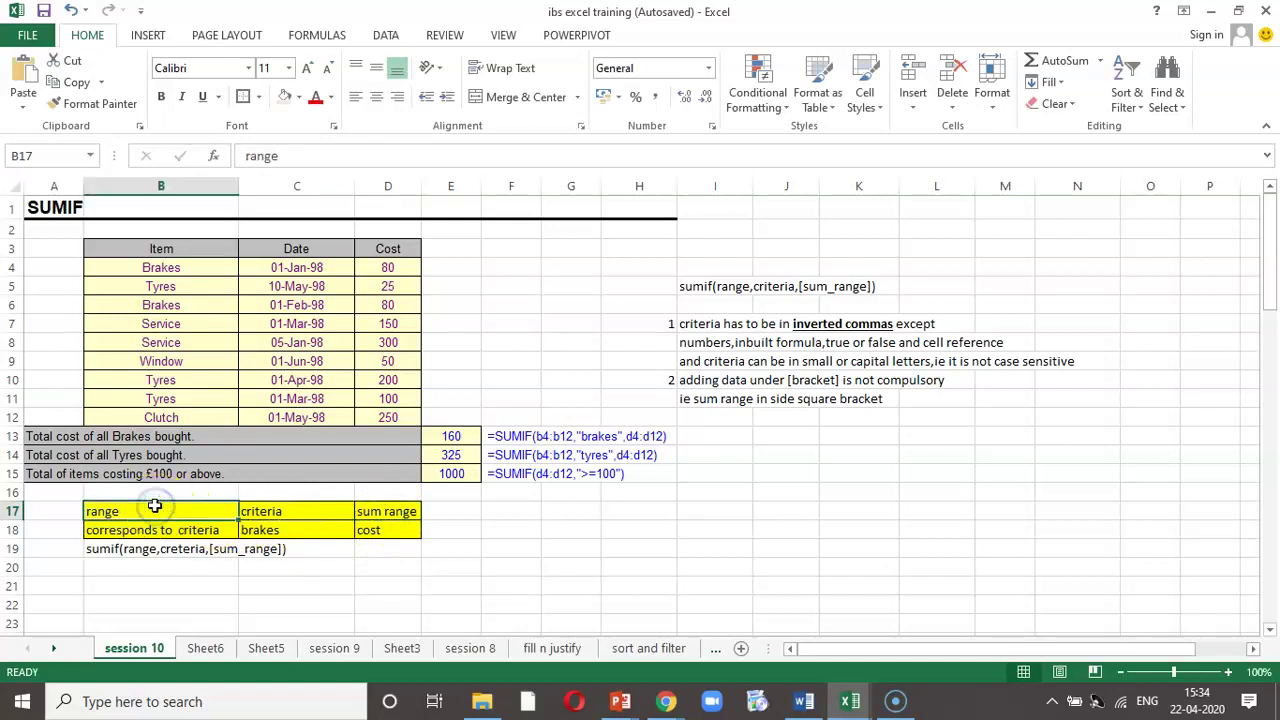
left_click(245, 511)
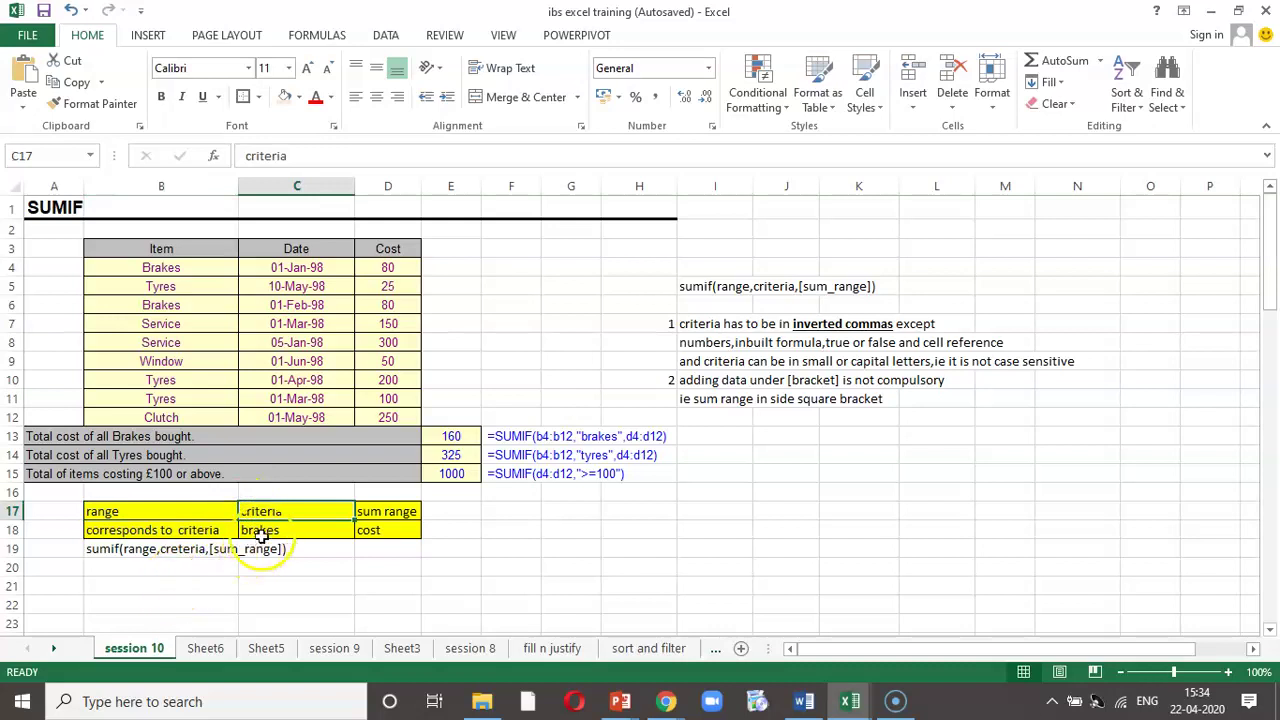
left_click(262, 532)
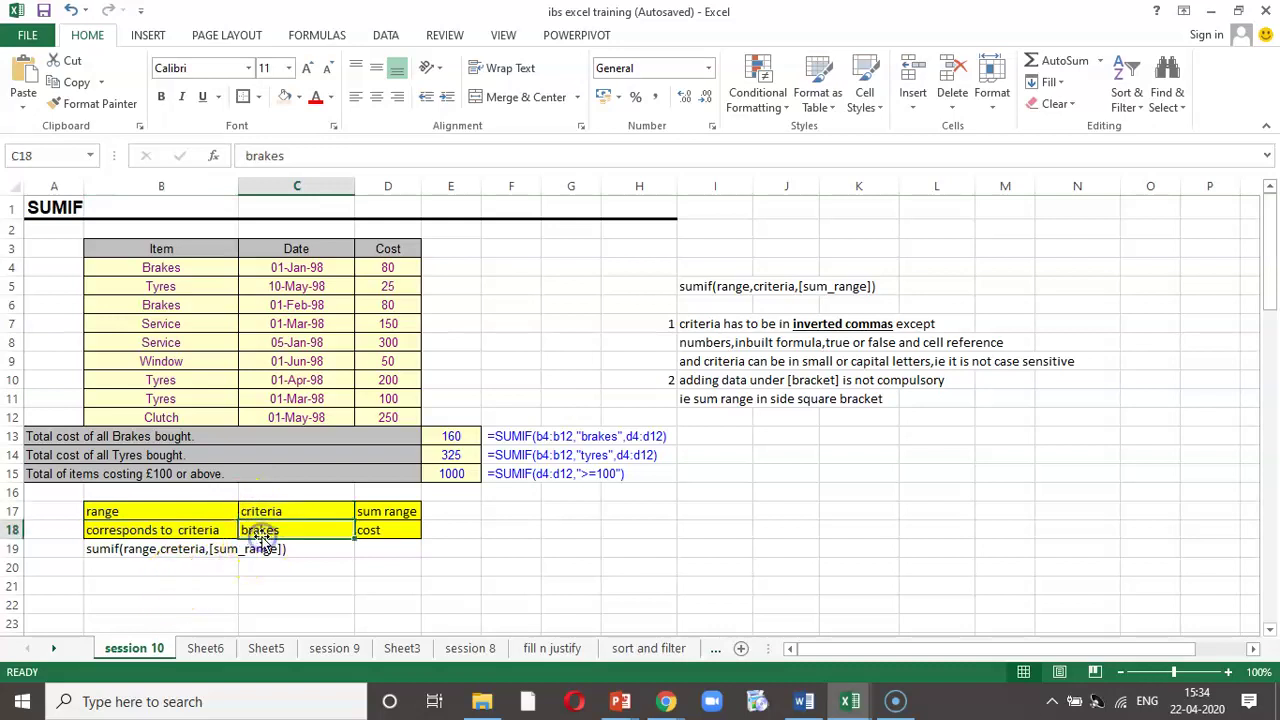
- Compare the "Total cost of all Brakes bought" label with the criteria and sum range entries in the helper table
left_click(130, 436)
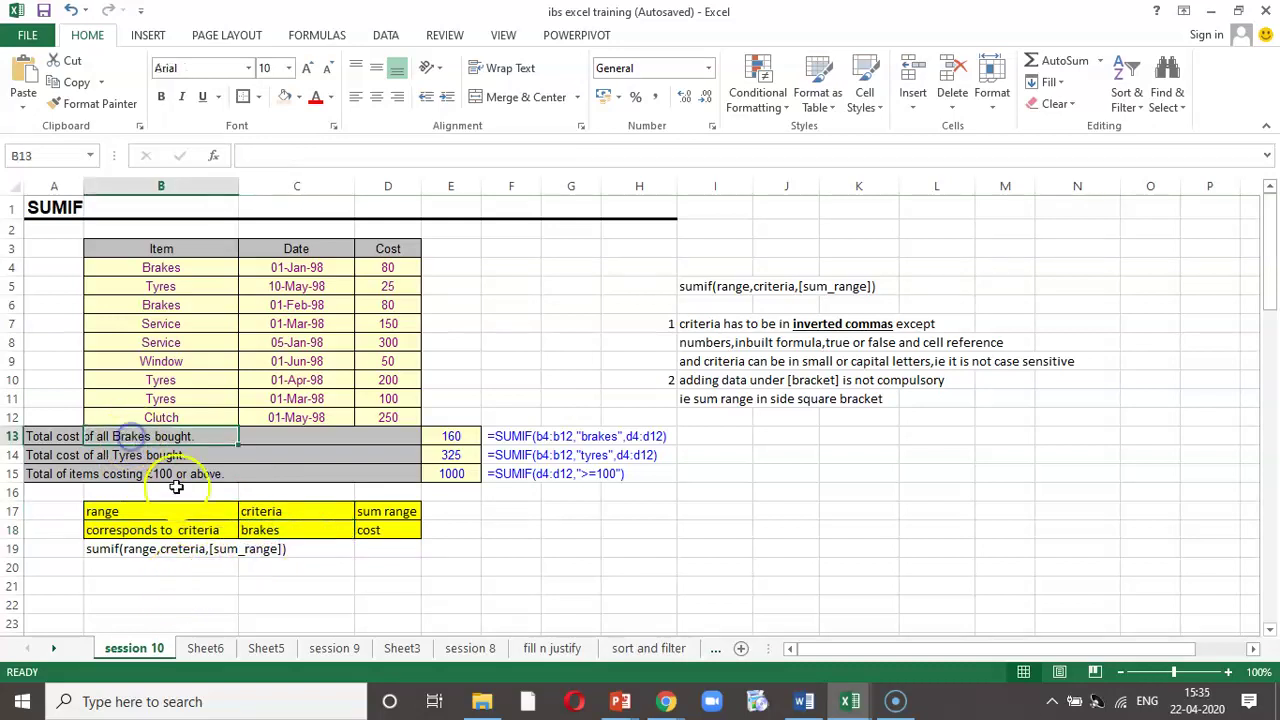
left_click(261, 532)
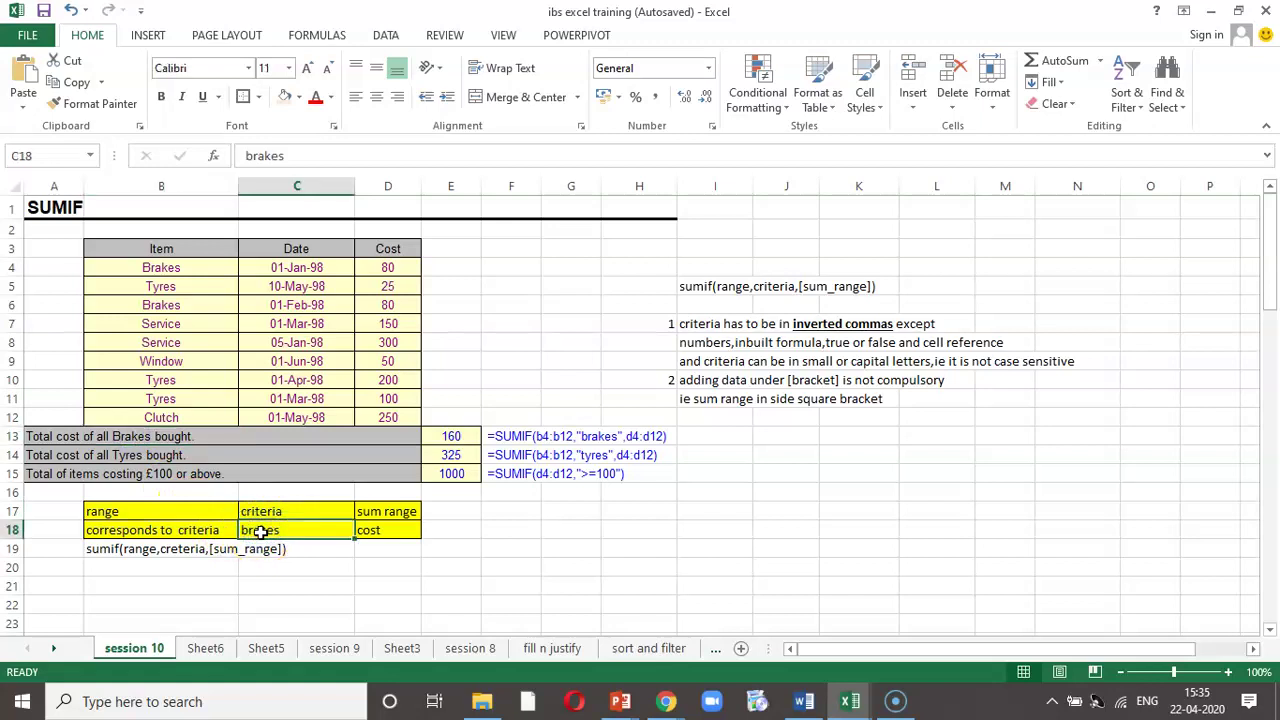
left_click(389, 512)
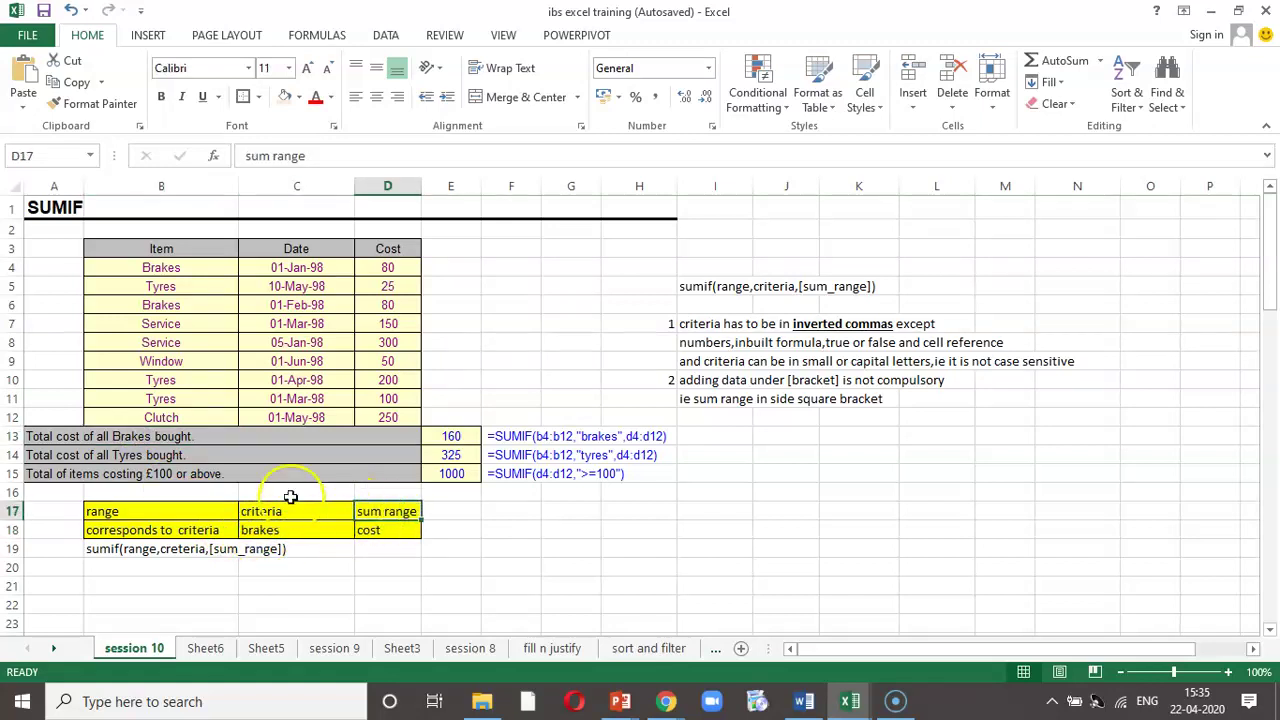
left_click(66, 437)
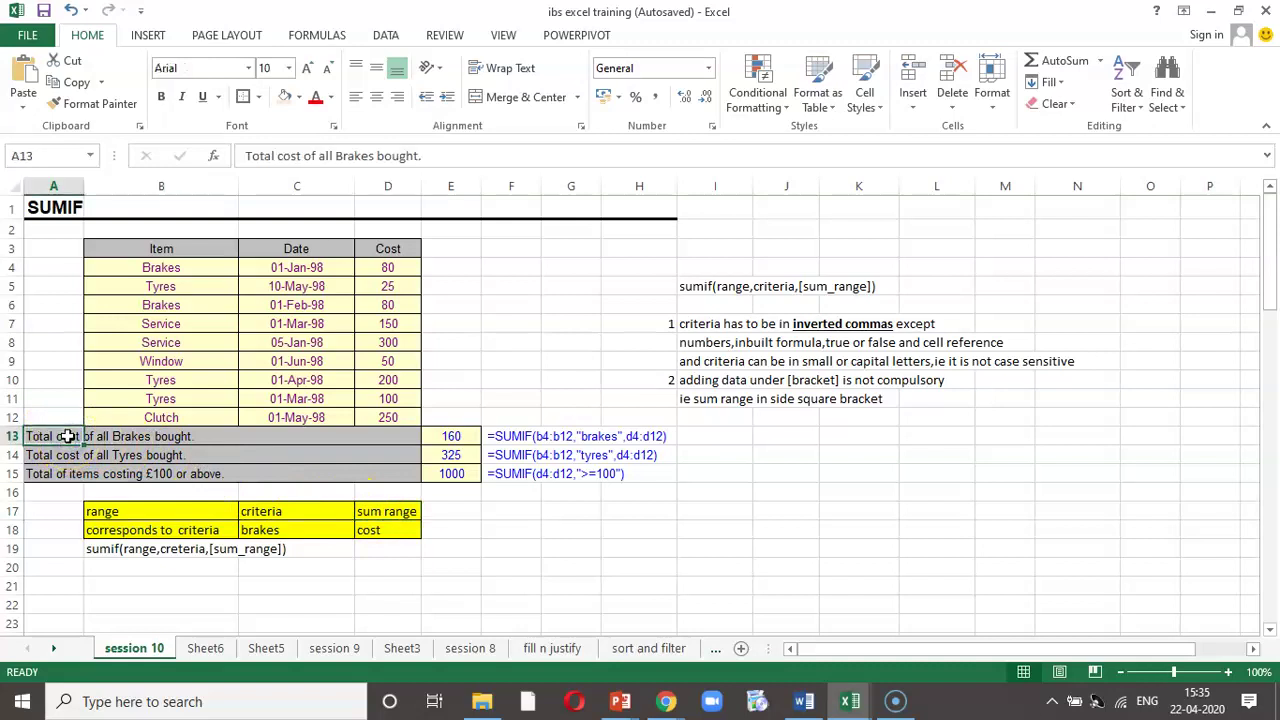
left_click(380, 531)
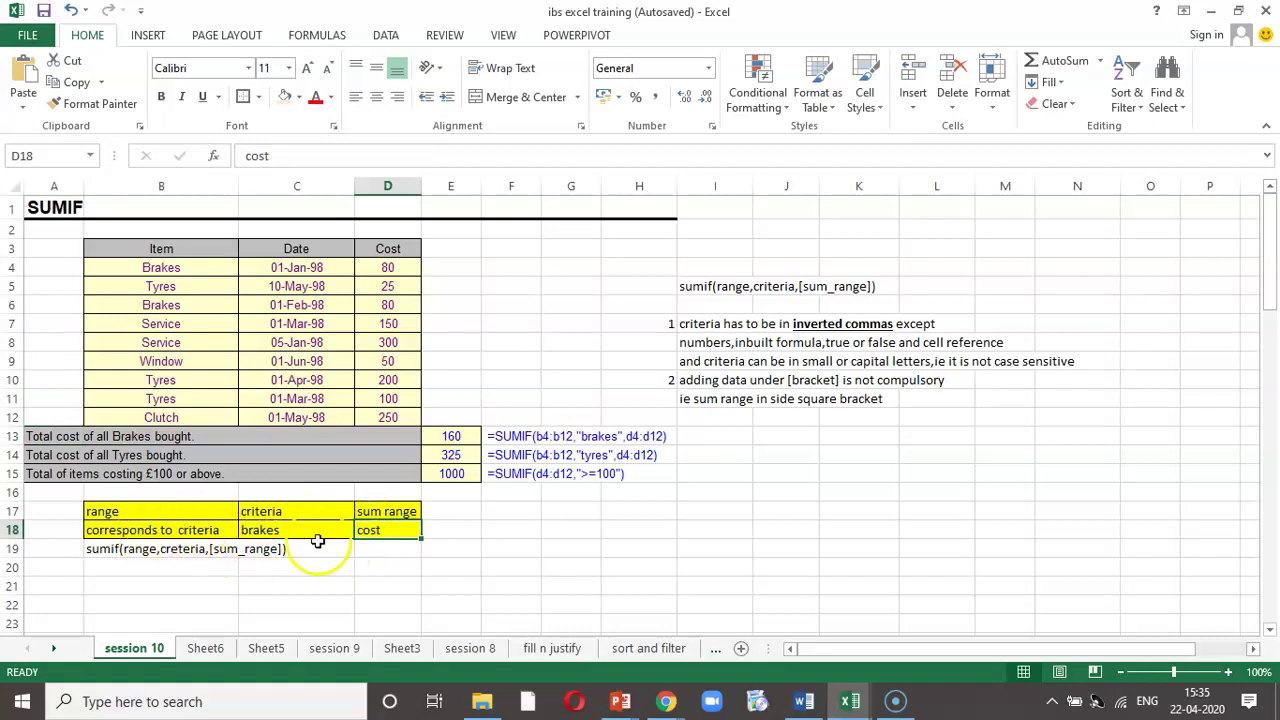
- Inspect the ranges and criteria referenced by the Brakes total SUMIF formula in E13, leaving the formula as it is
left_click(451, 438)
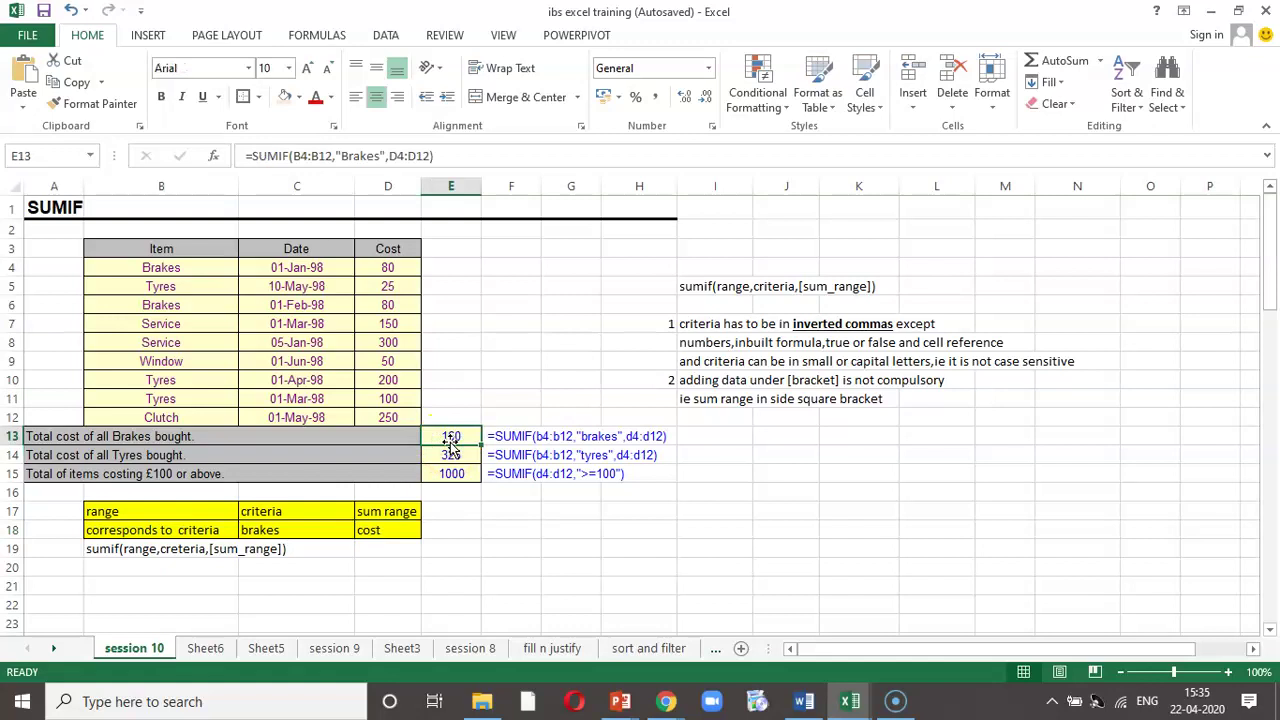
key("F2")
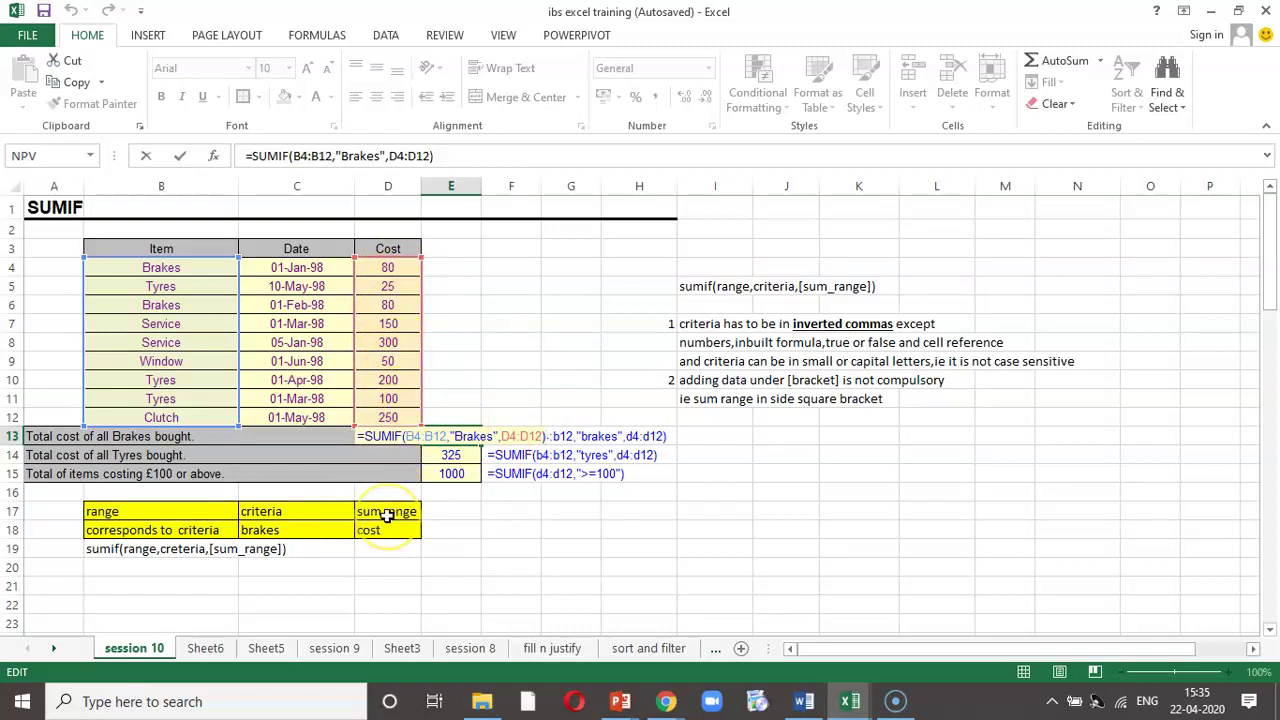
key("Return")
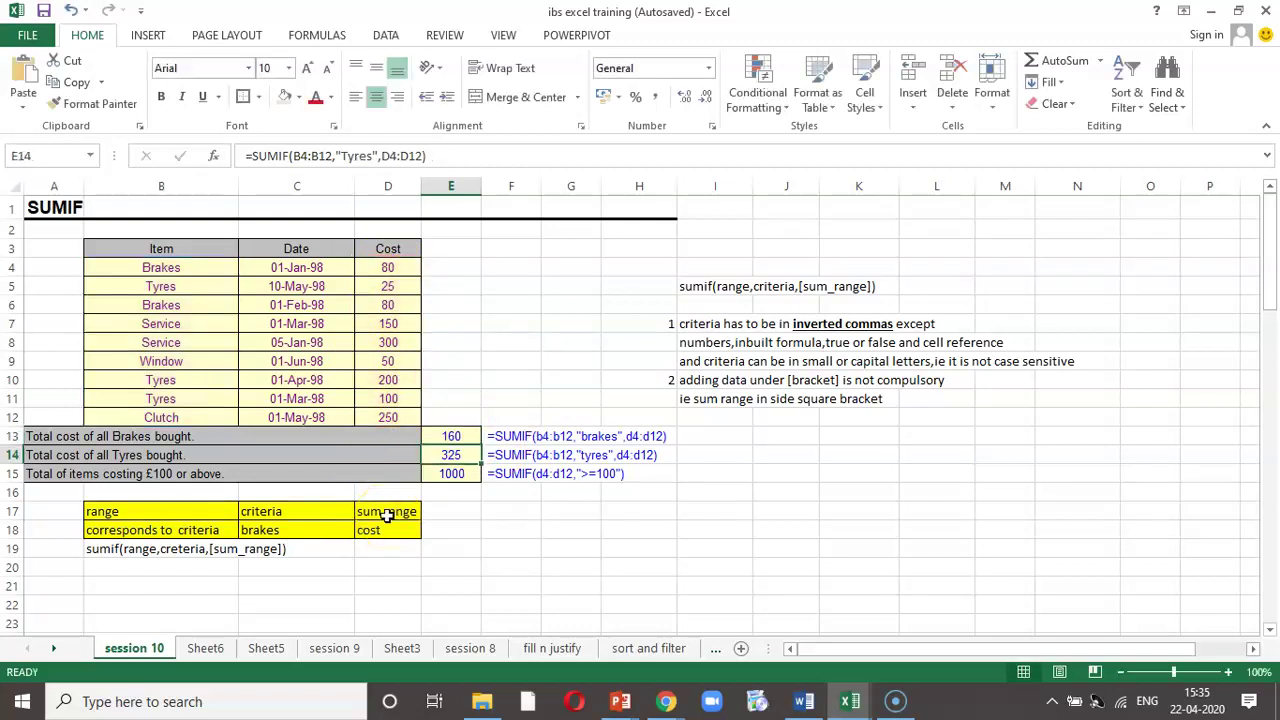
key("Up")
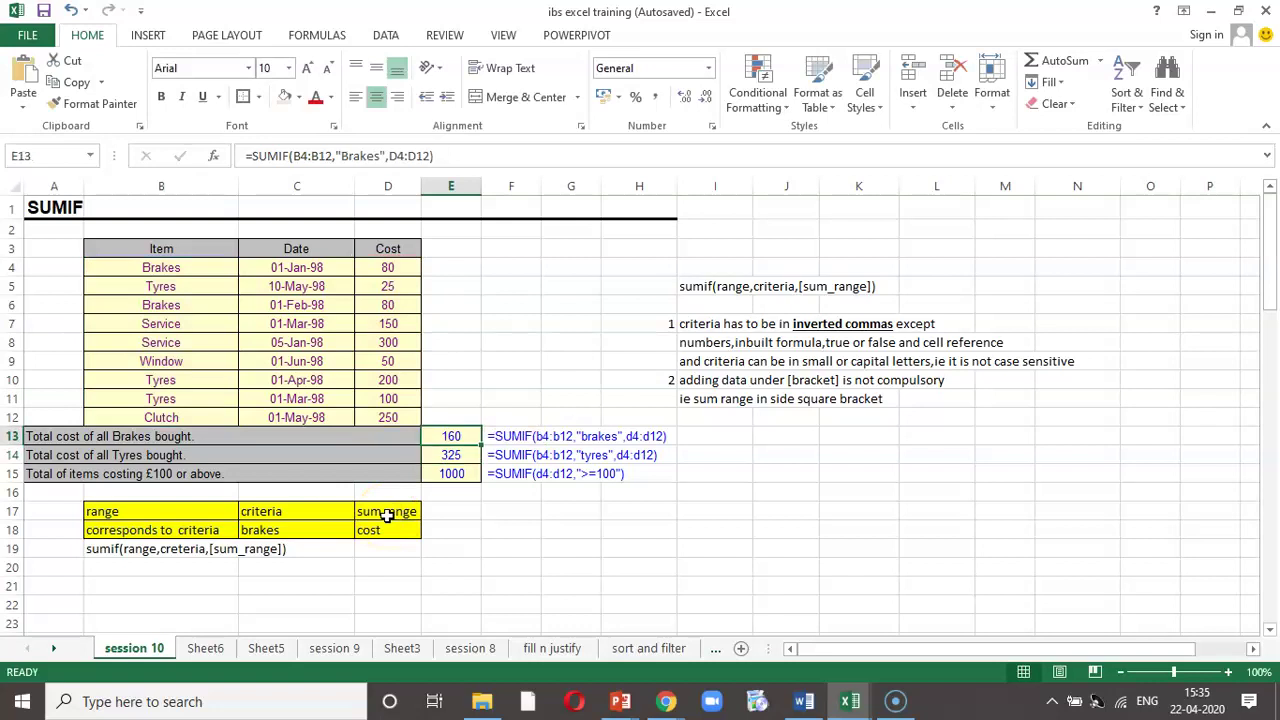
- Inspect the item range, criteria and cost range referenced by the Tyres total SUMIF formula in E14
left_click(465, 459)
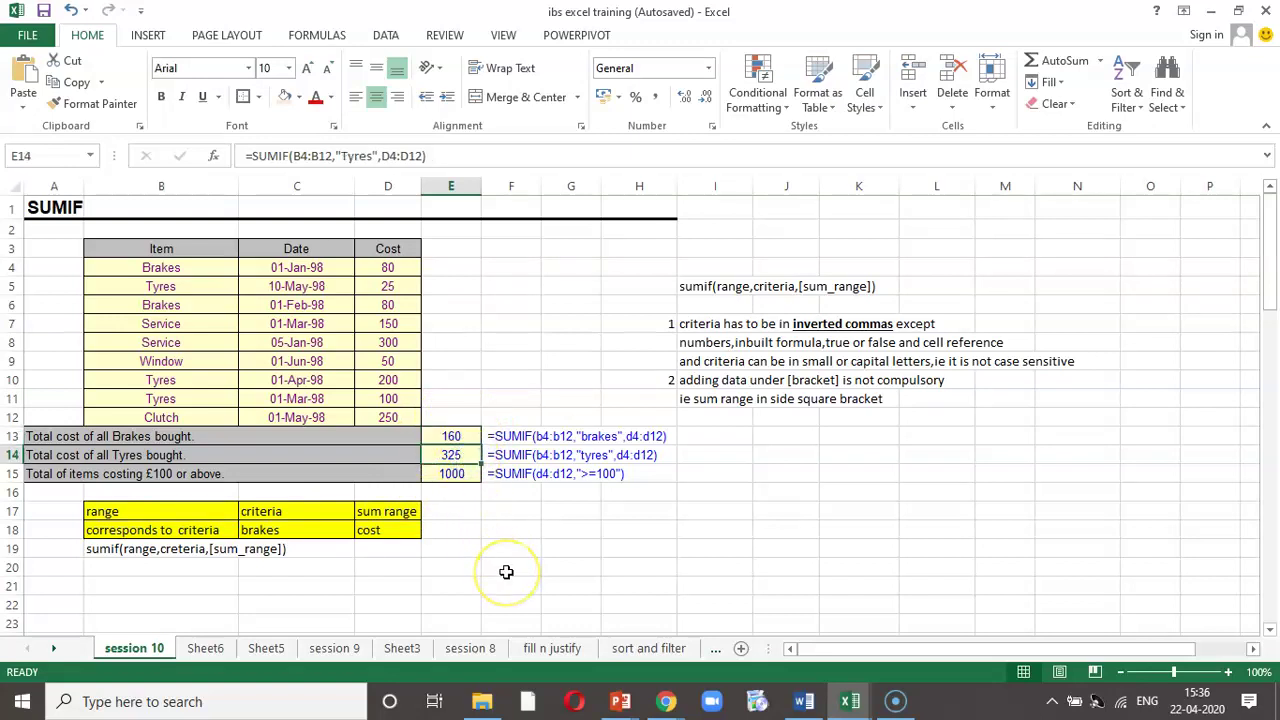
key("F2")
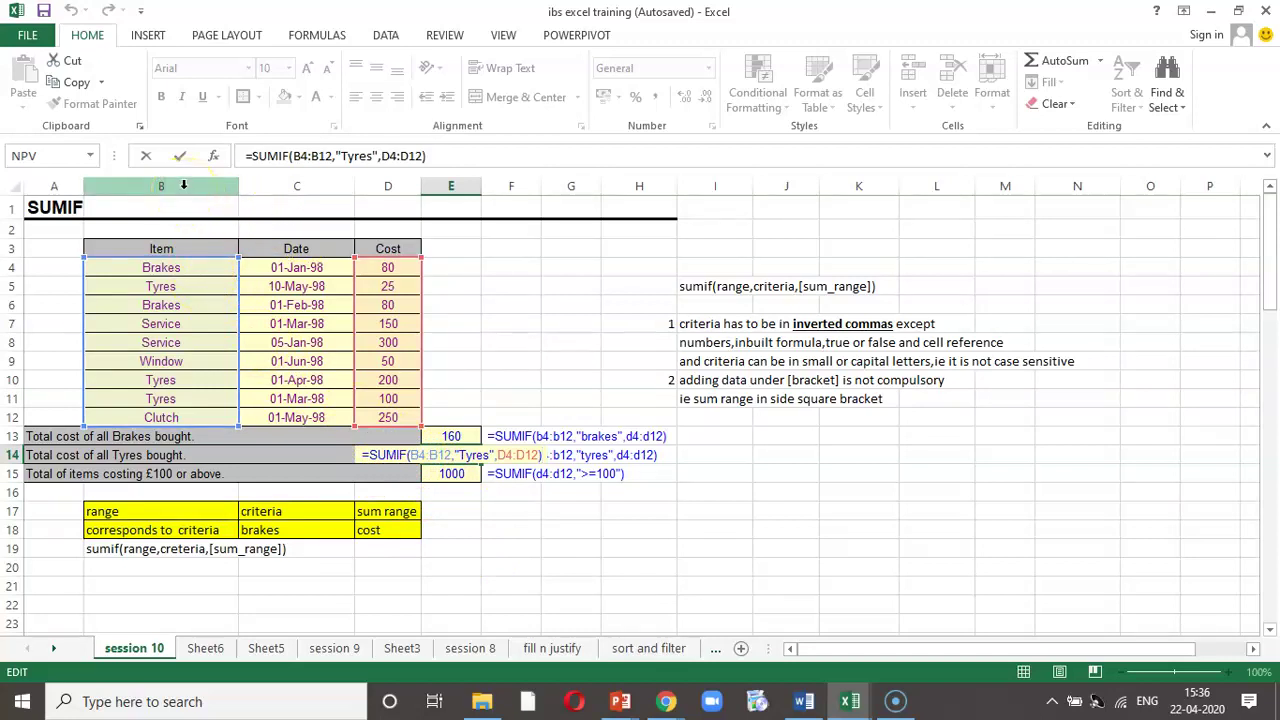
left_click(182, 185)
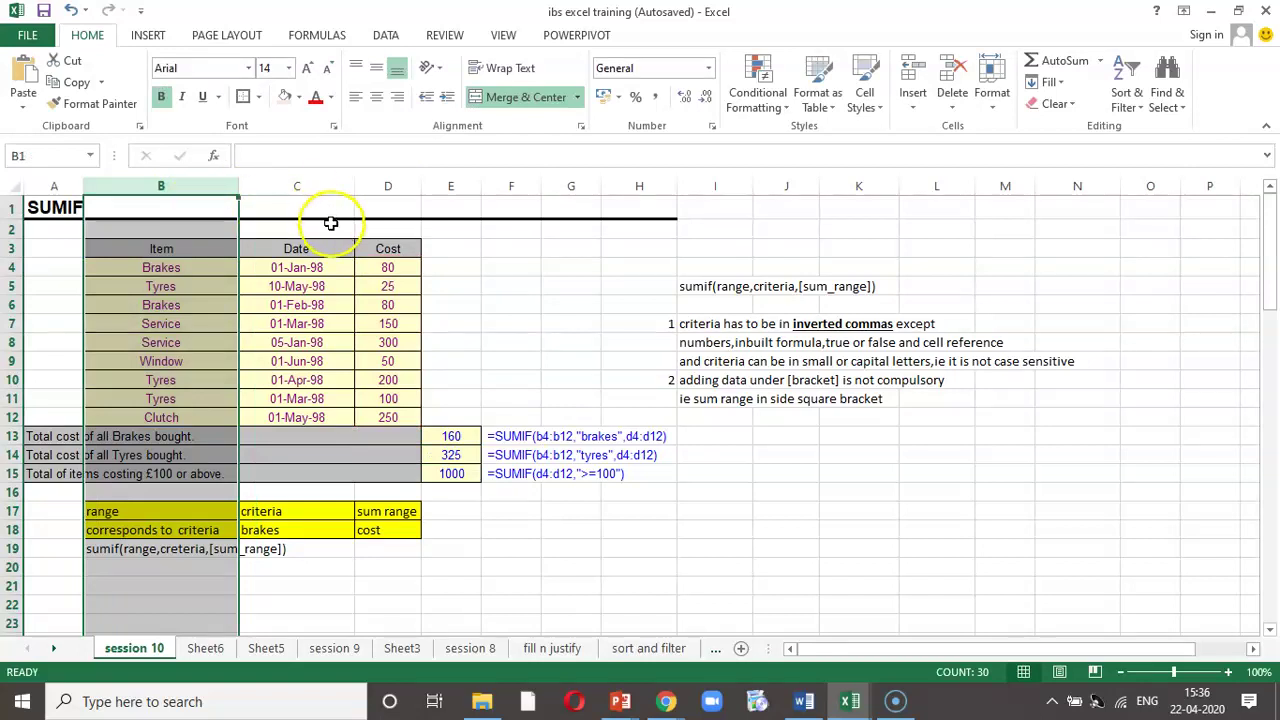
left_click(445, 452)
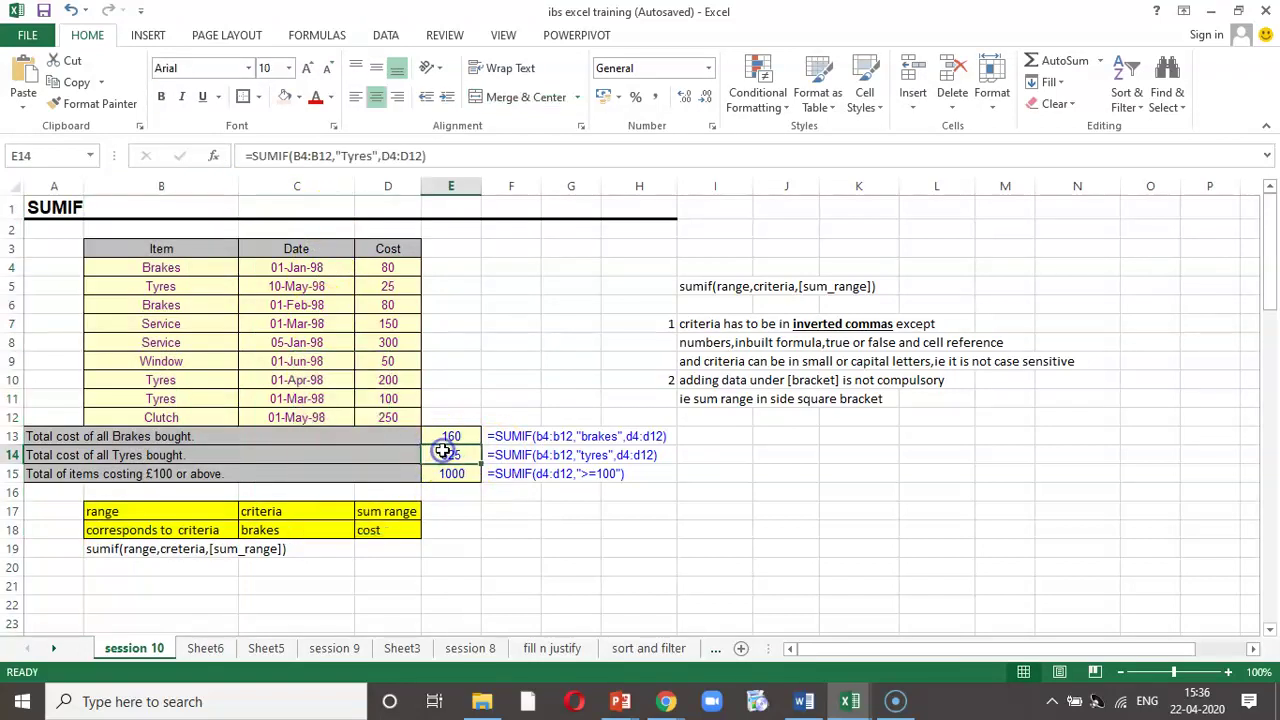
double_click(443, 452)
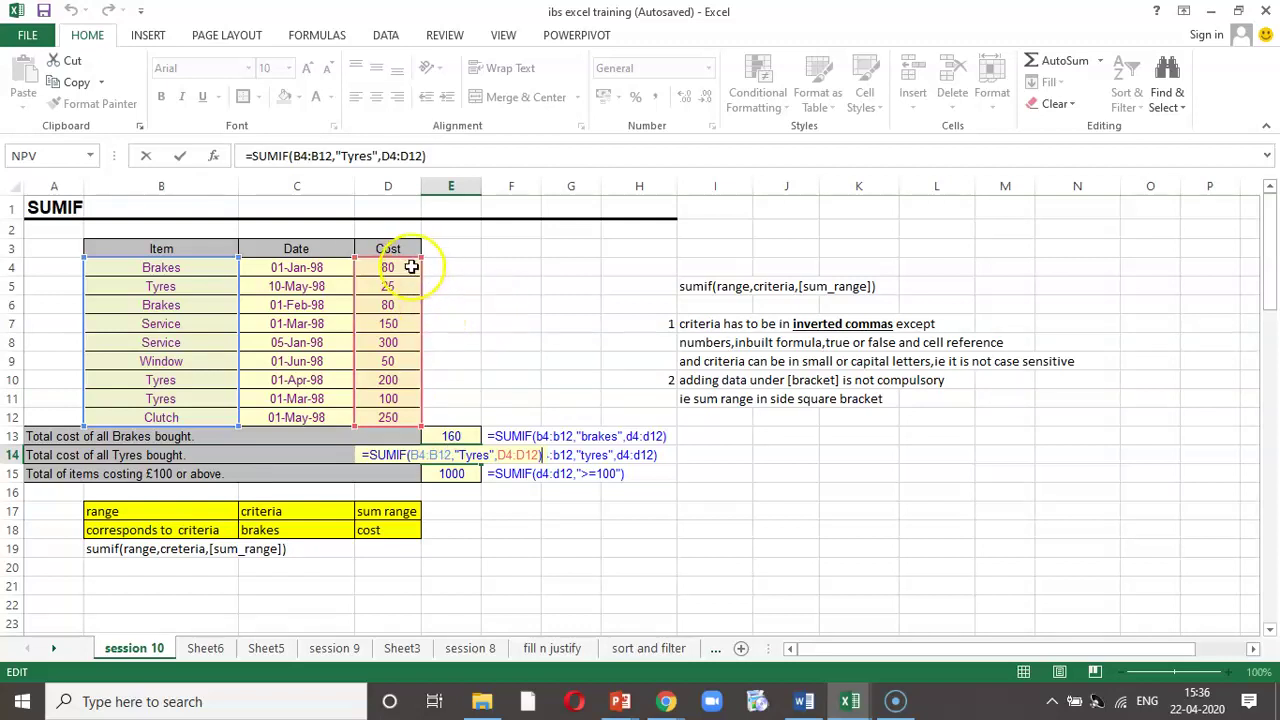
key("Return")
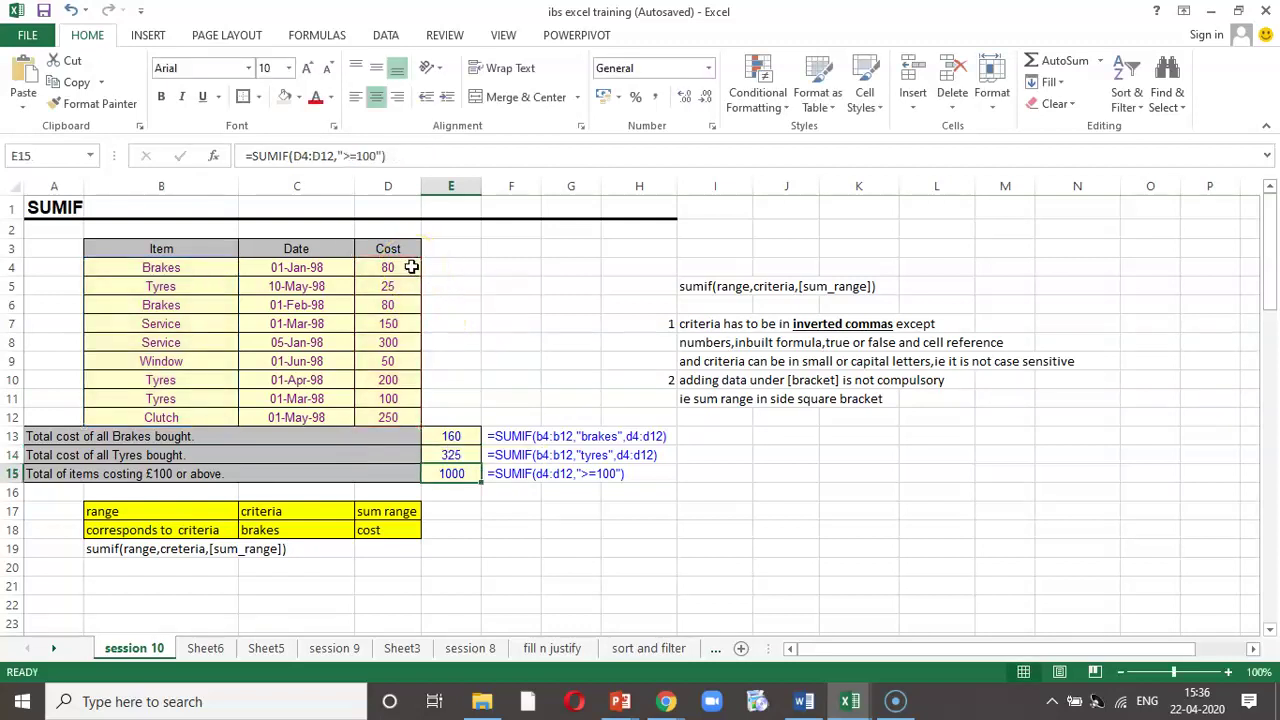
key("Up")
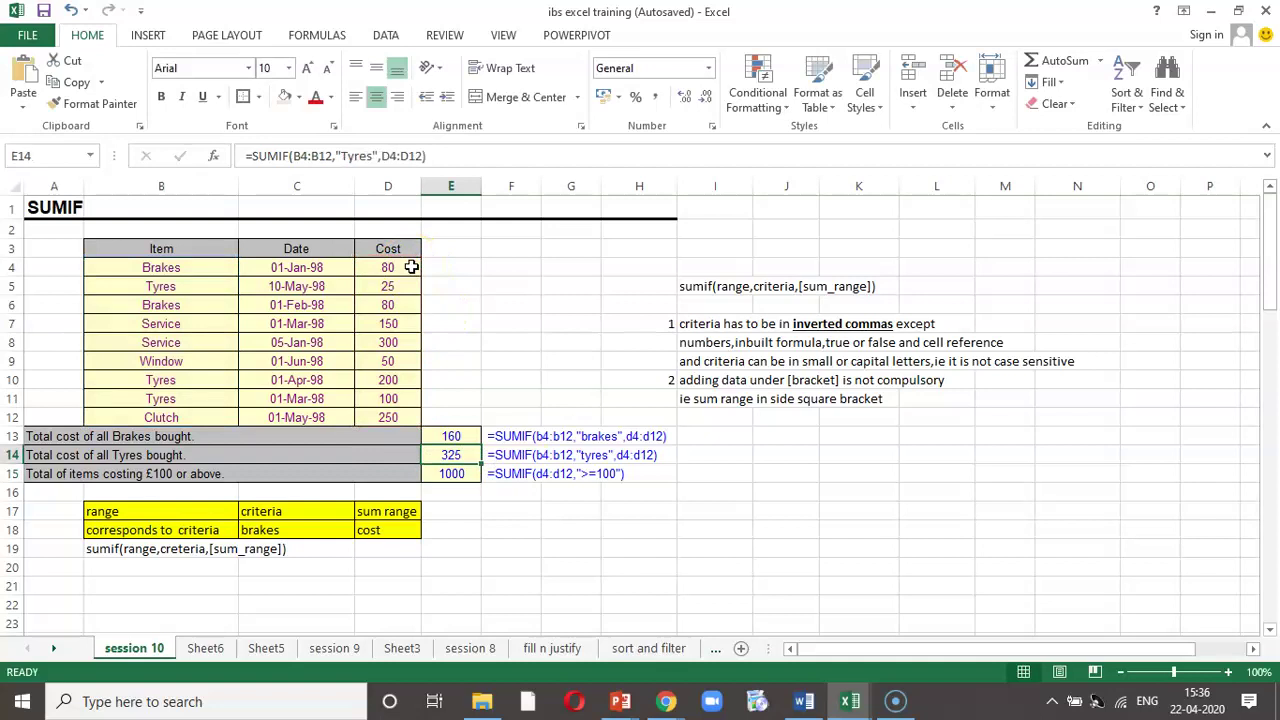
- View the SUMIF formula in E15 for the total of items costing £100 or above
key("Down")
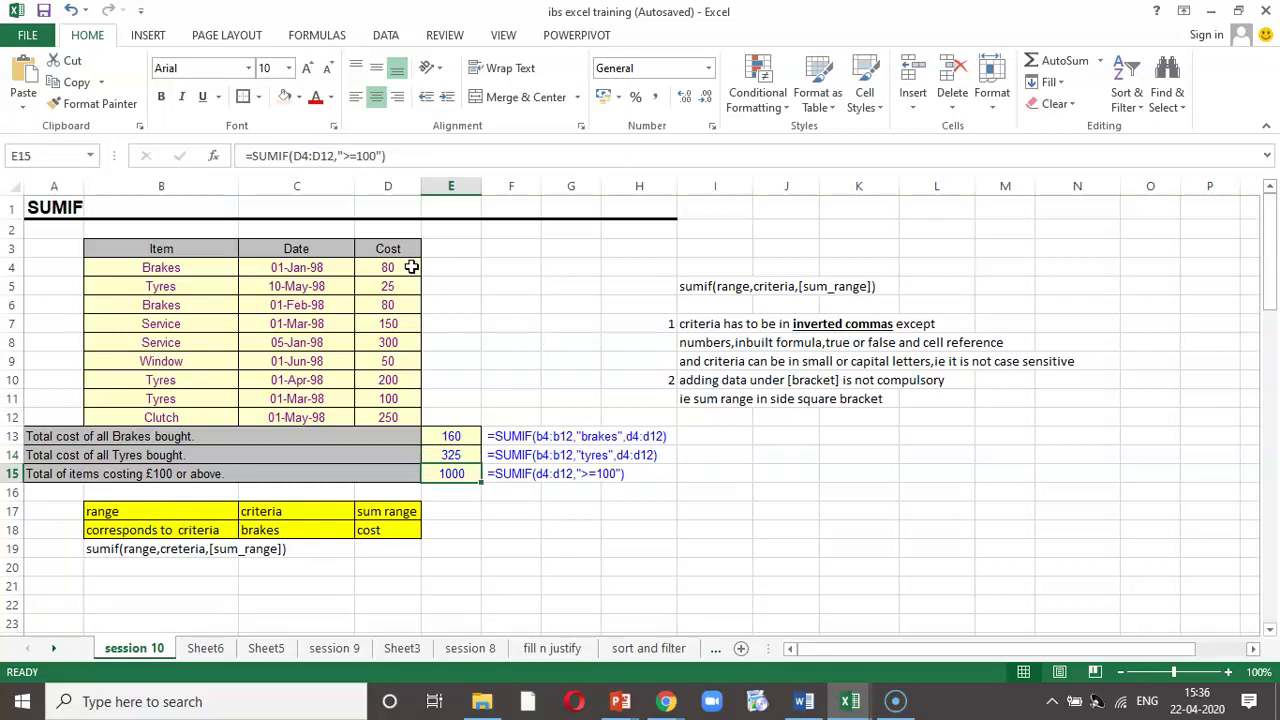
key("Left")
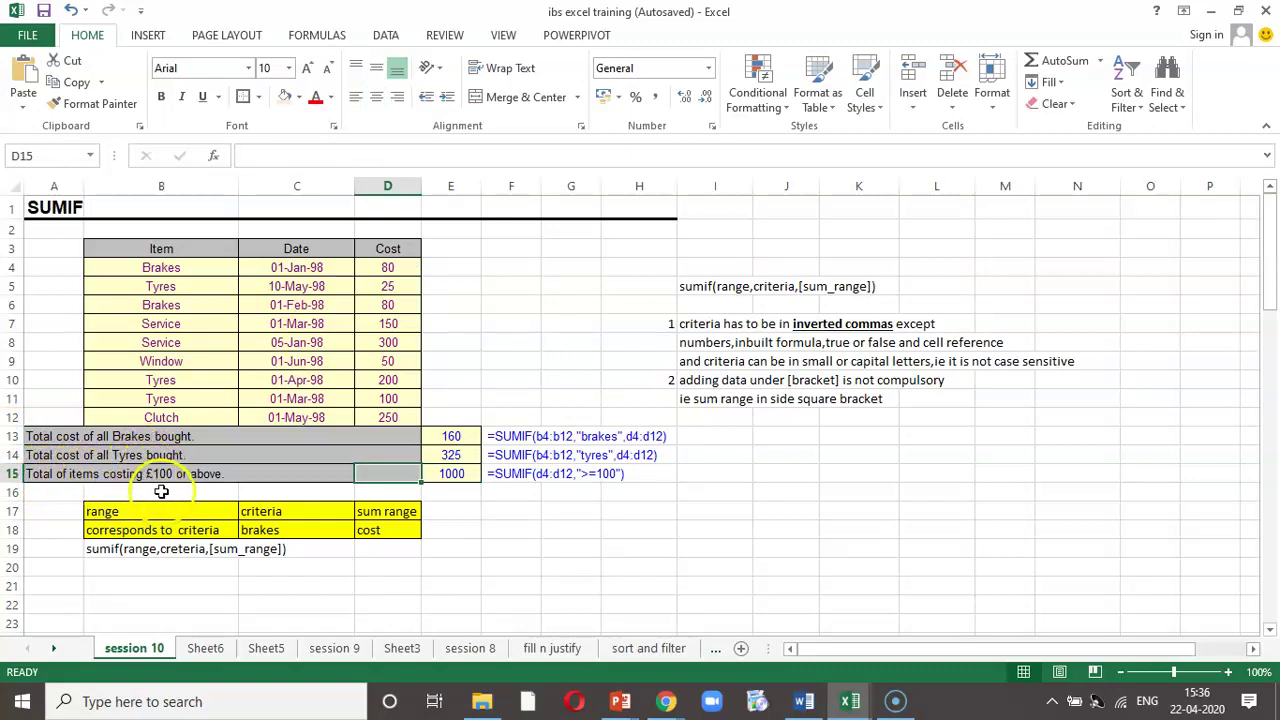
left_click(459, 475)
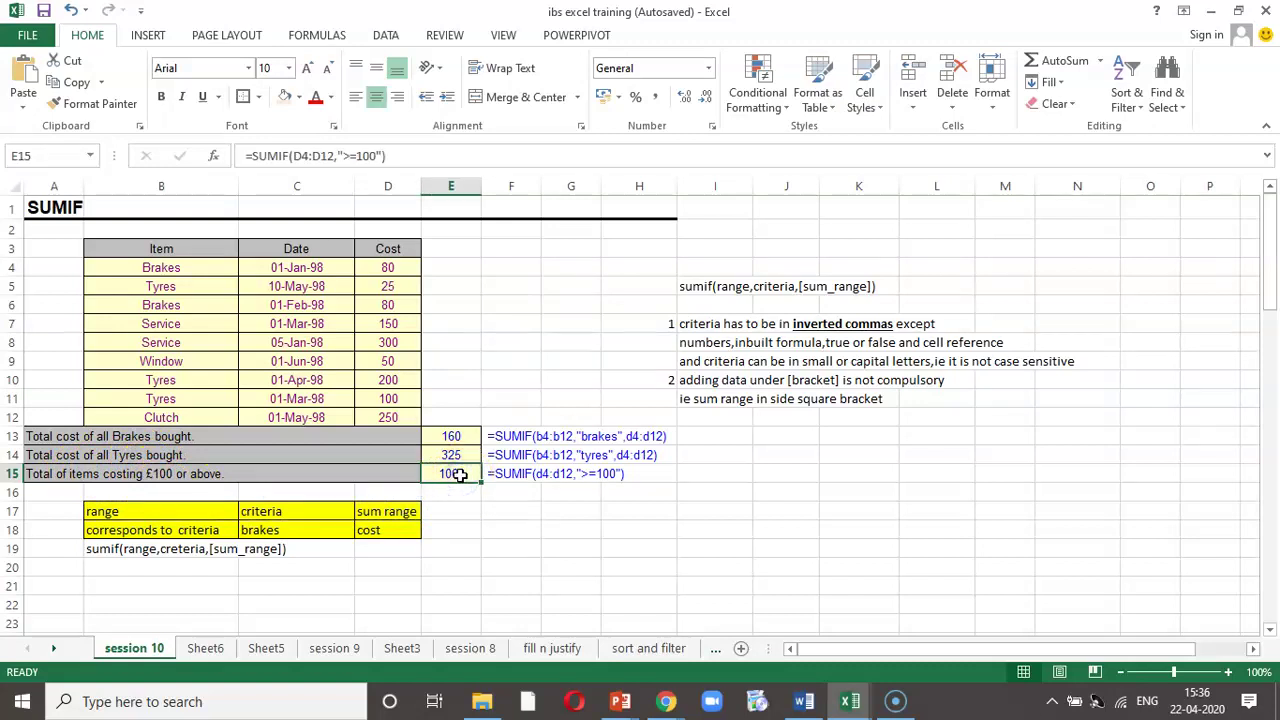
- Inspect the cost range and criteria referenced by the E15 SUMIF formula for items costing £100 or above, leaving it as it is
double_click(459, 475)
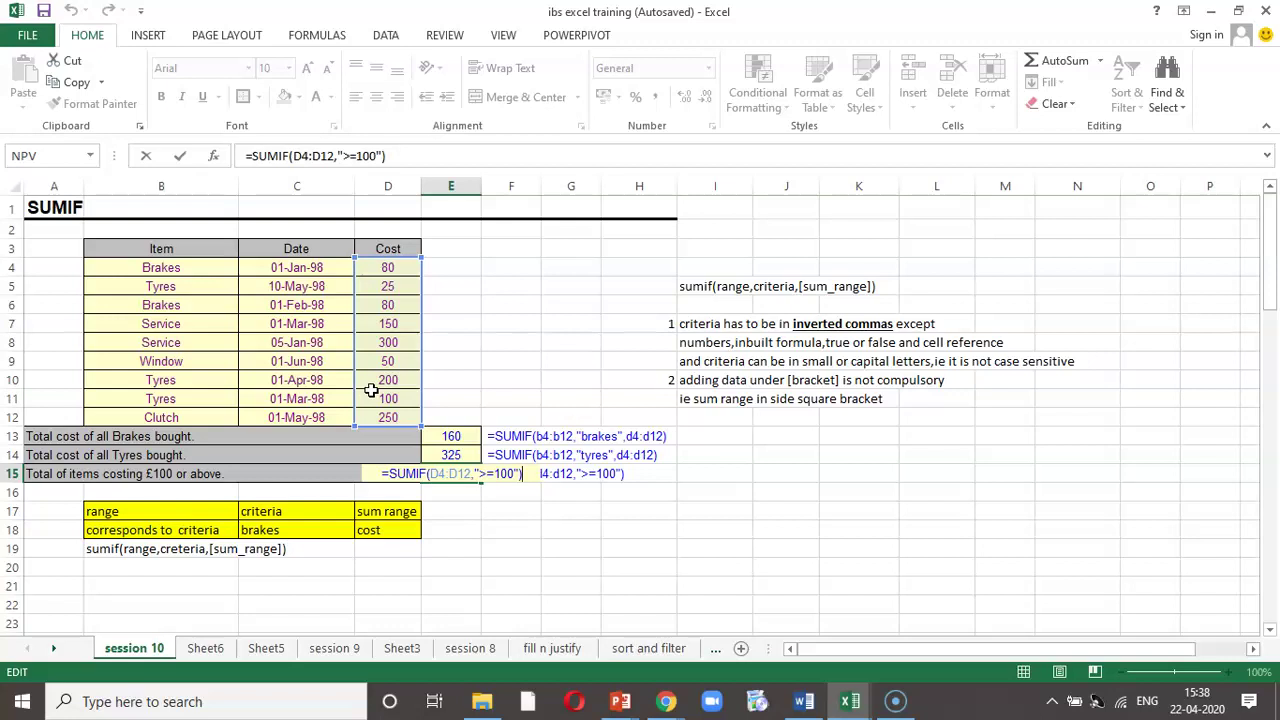
key("Return")
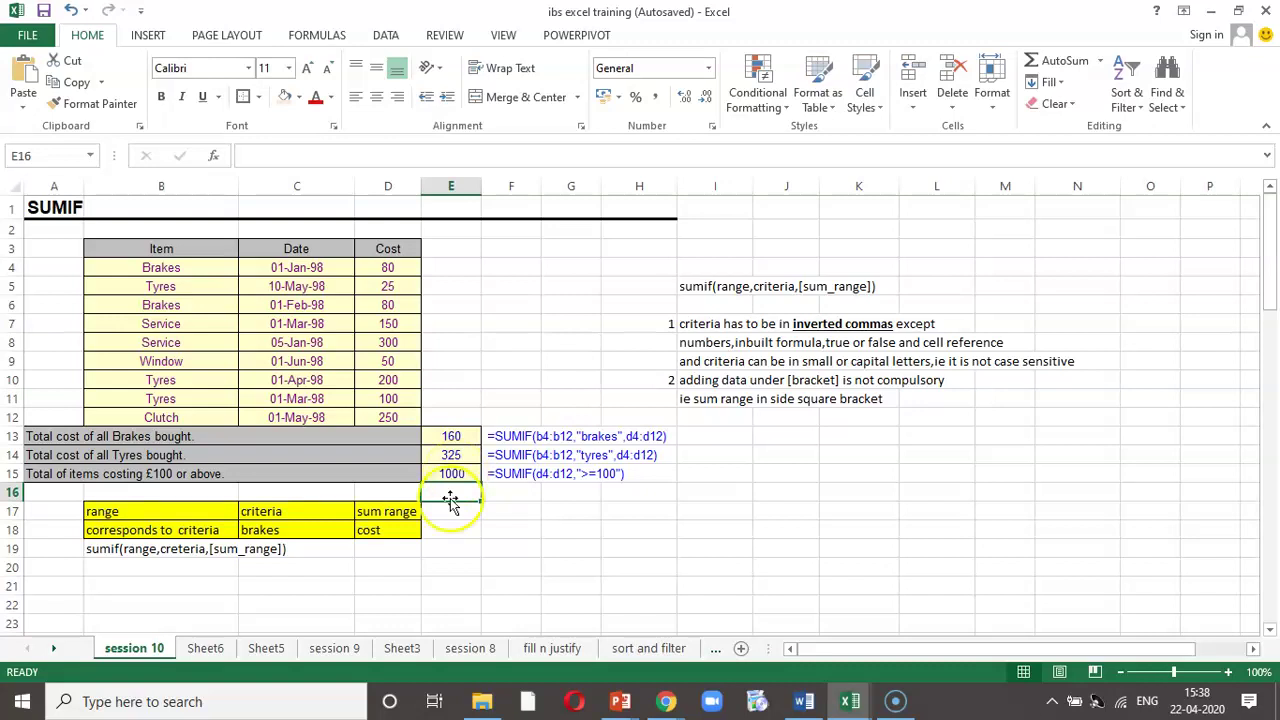
left_click(535, 525)
- Review the employee table under "sum ifs" and its headers from emp code to salary
scroll(535, 525, "down", 4)
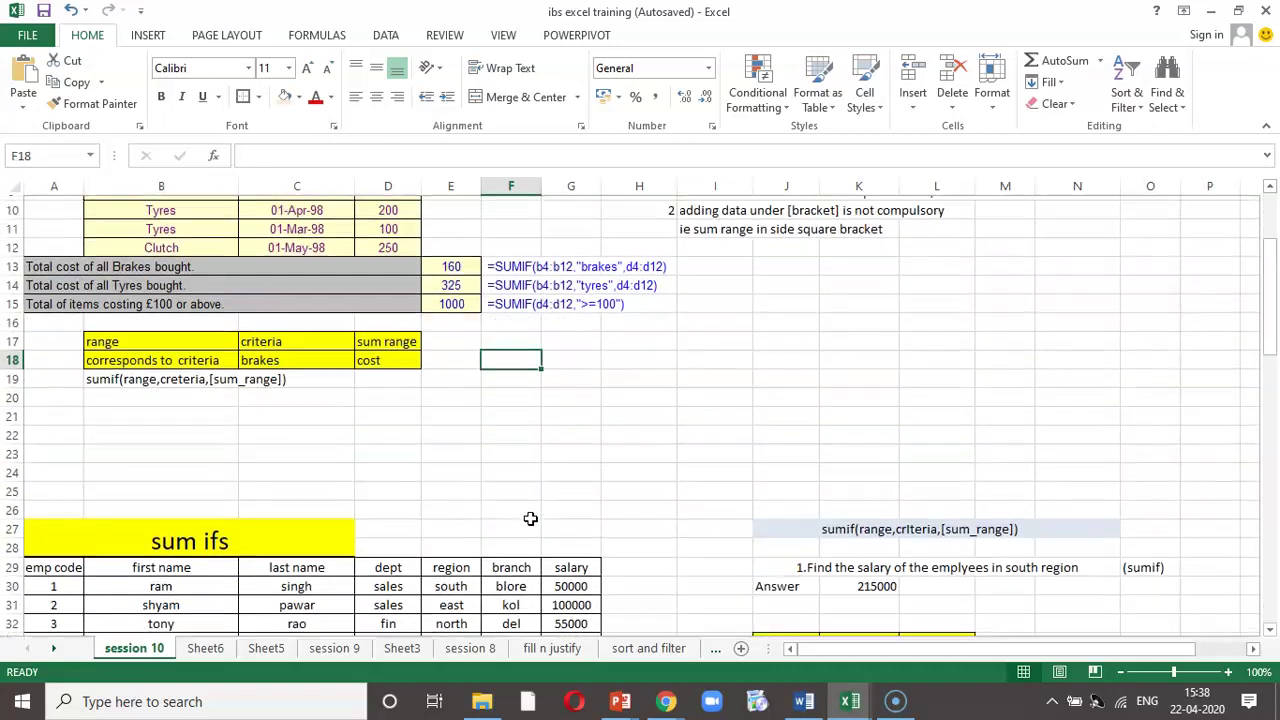
scroll(530, 505, "down", 4)
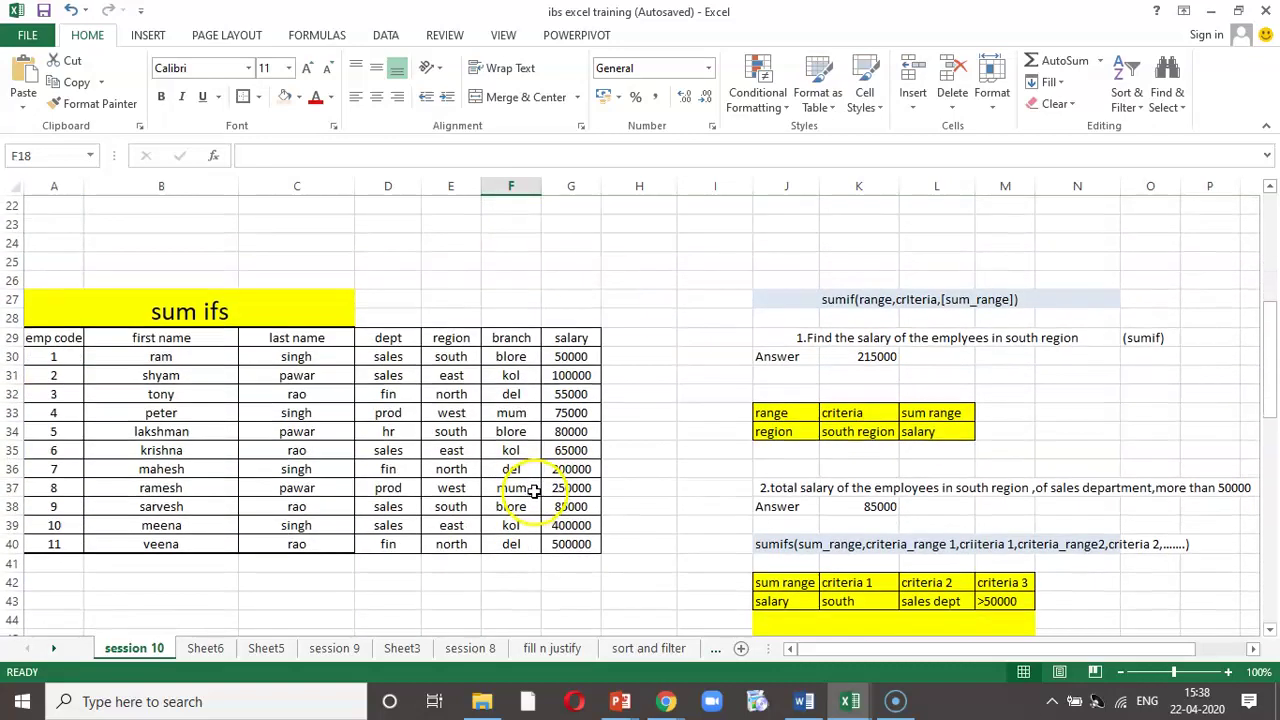
left_click_drag(60, 285, 571, 488)
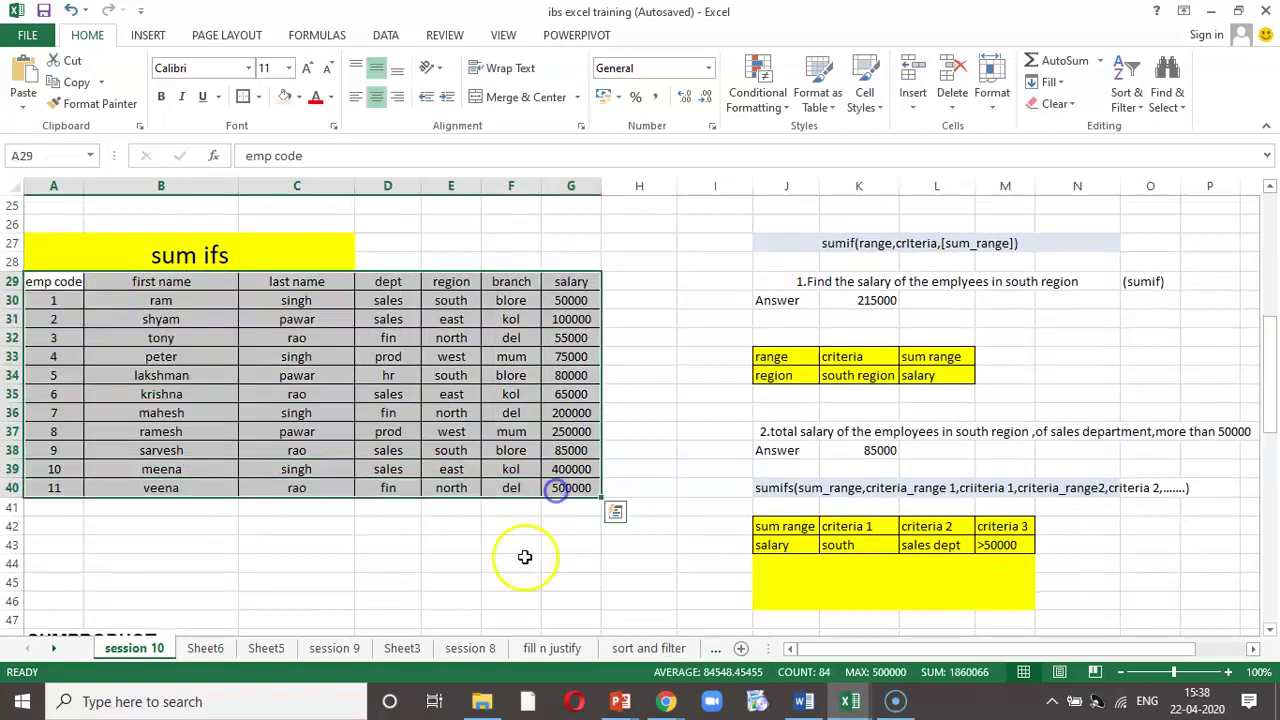
left_click(511, 563)
left_click(50, 282)
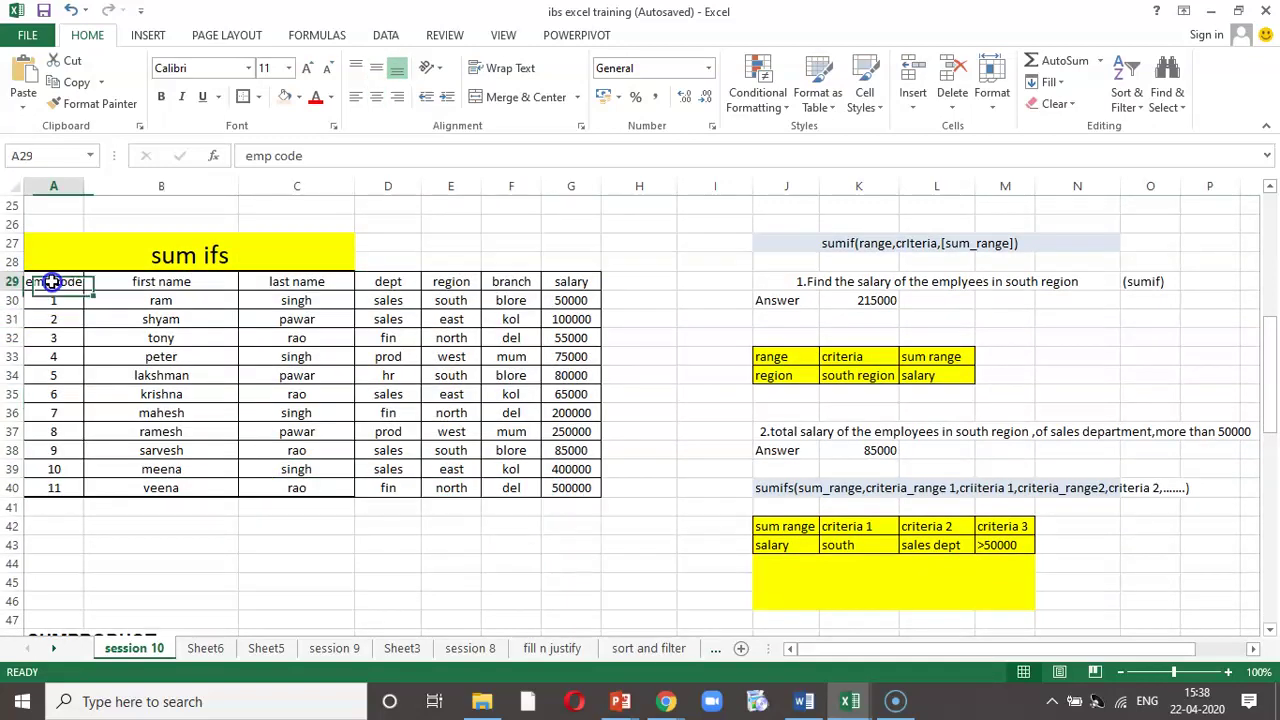
left_click(135, 281)
left_click(386, 281)
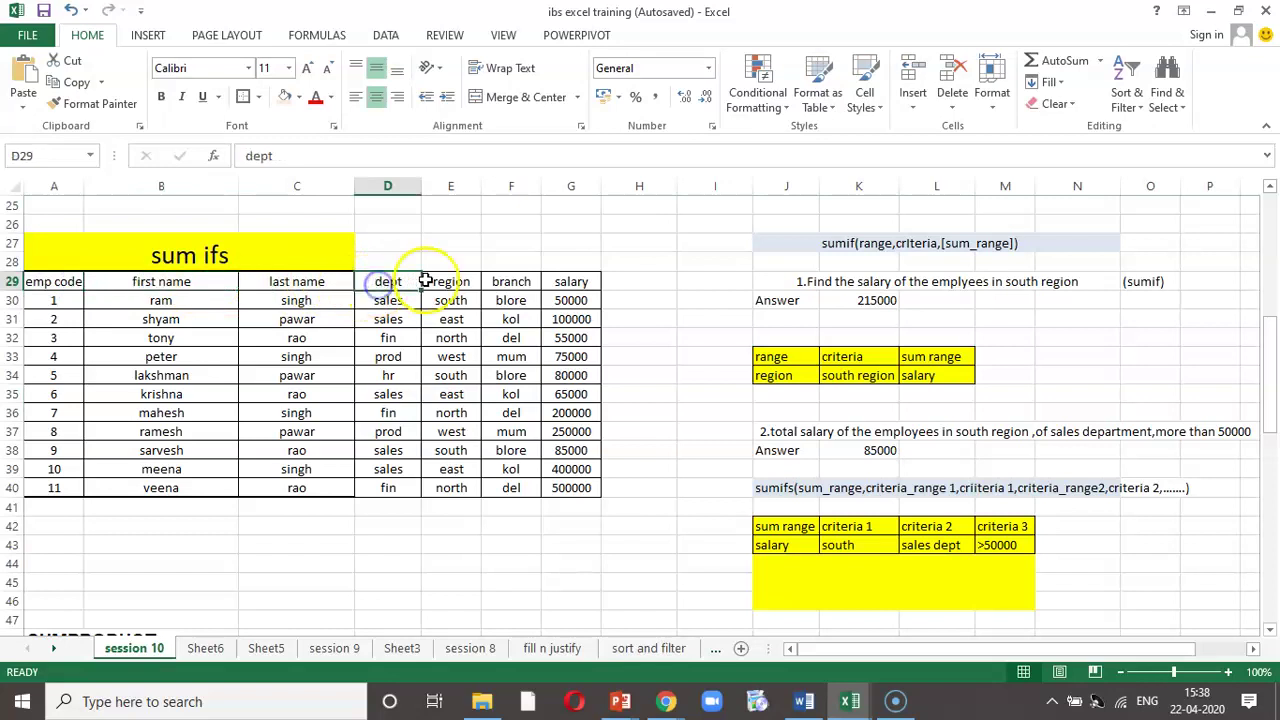
left_click(440, 281)
left_click(511, 281)
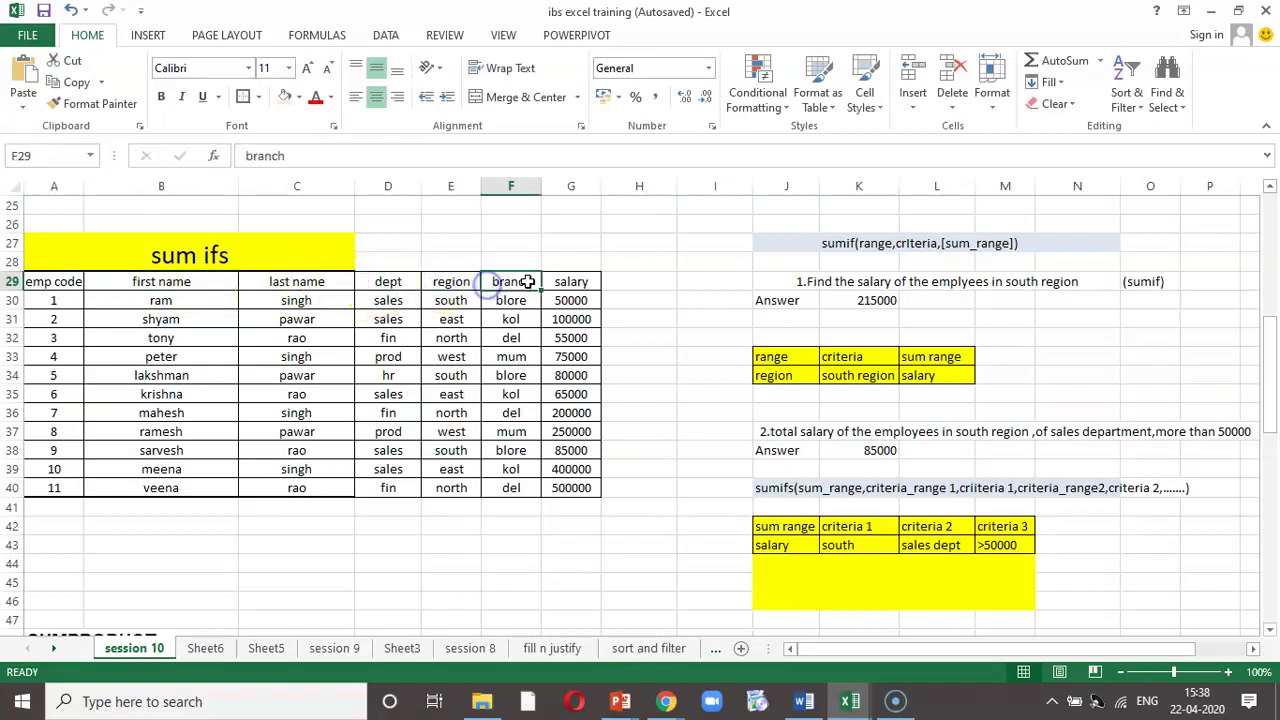
left_click(571, 281)
scroll(571, 449, "down", 1)
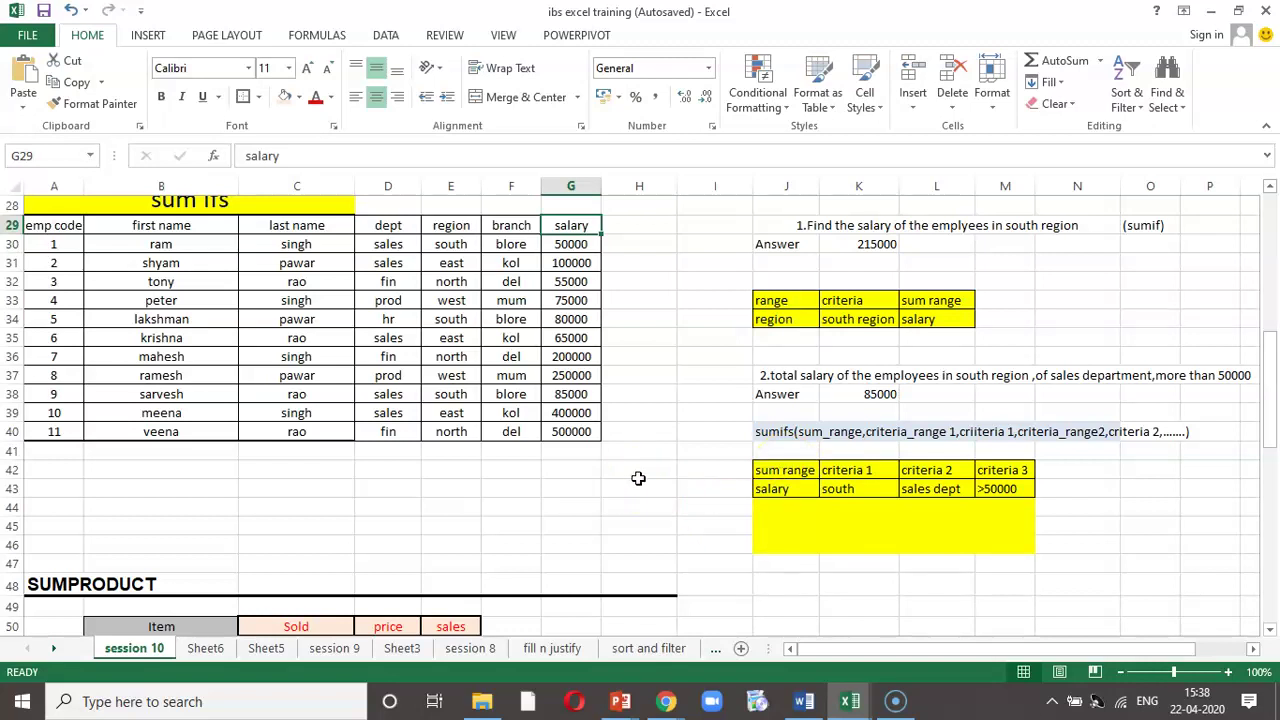
- Compare the south region SUMIF question and its helper table with the SUMIFS syntax line in J40
left_click_drag(766, 208, 1125, 321)
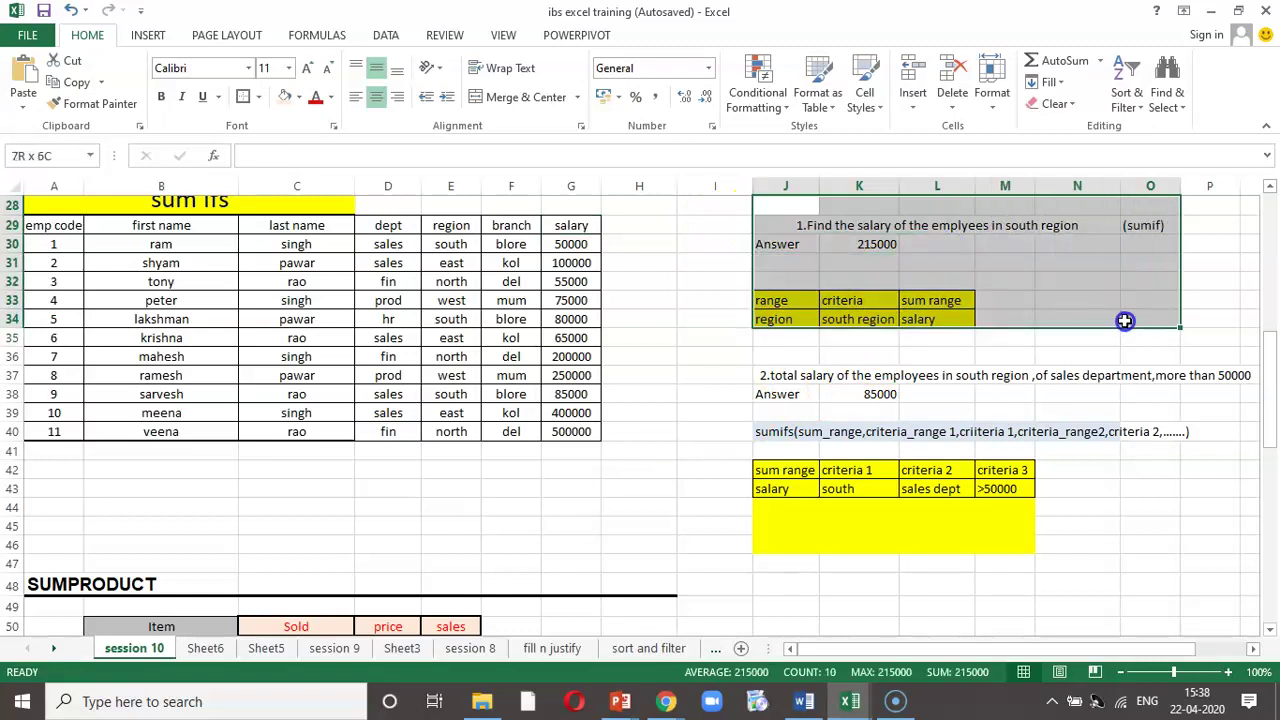
left_click(937, 488)
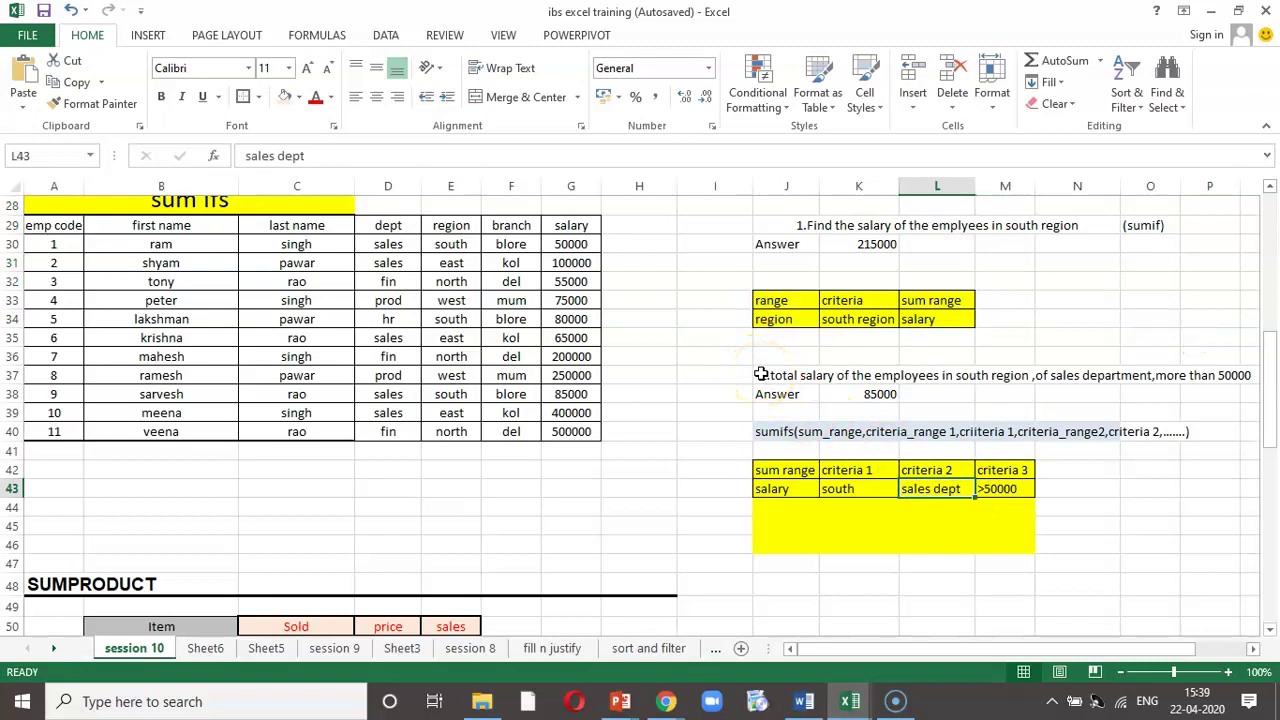
left_click(764, 431)
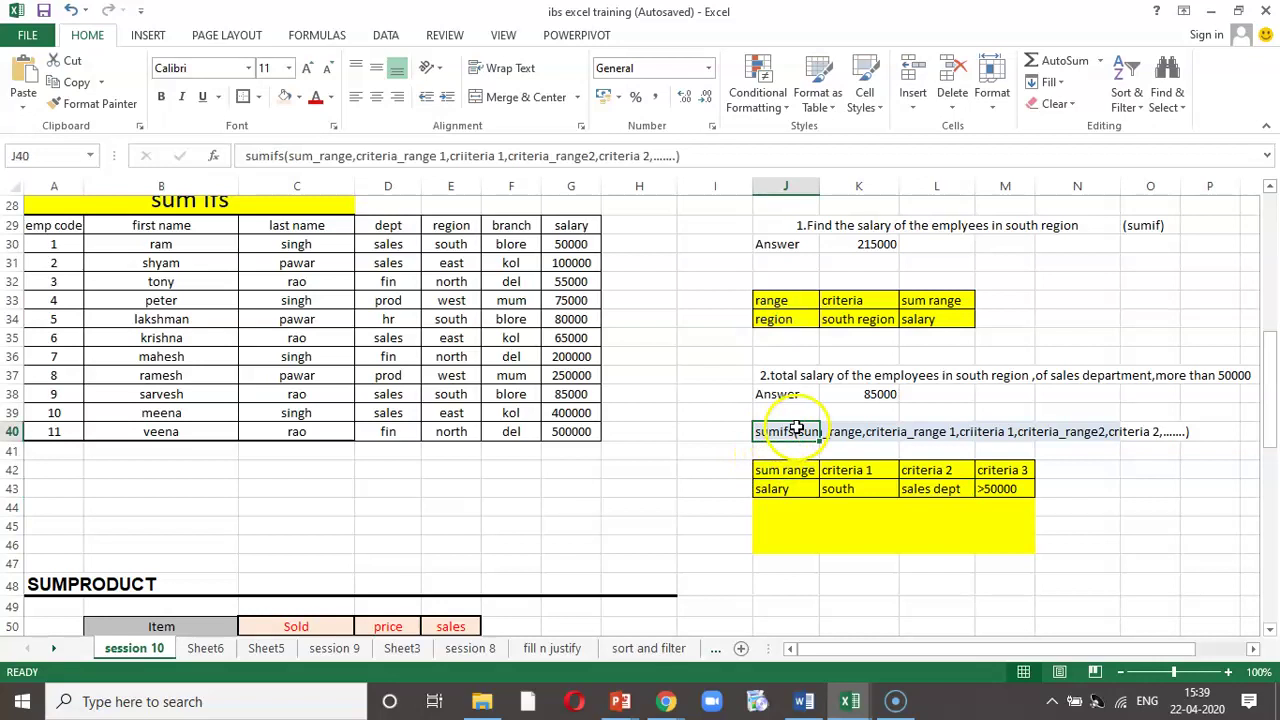
left_click(806, 451)
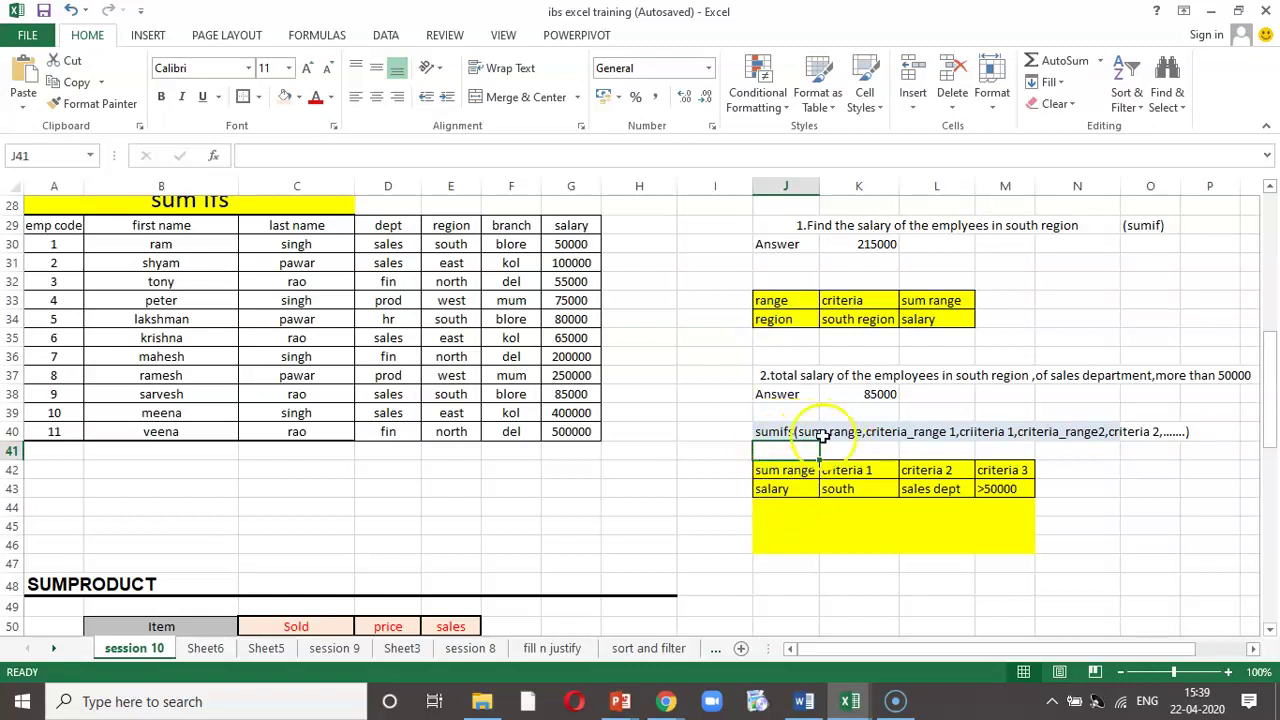
left_click(933, 299)
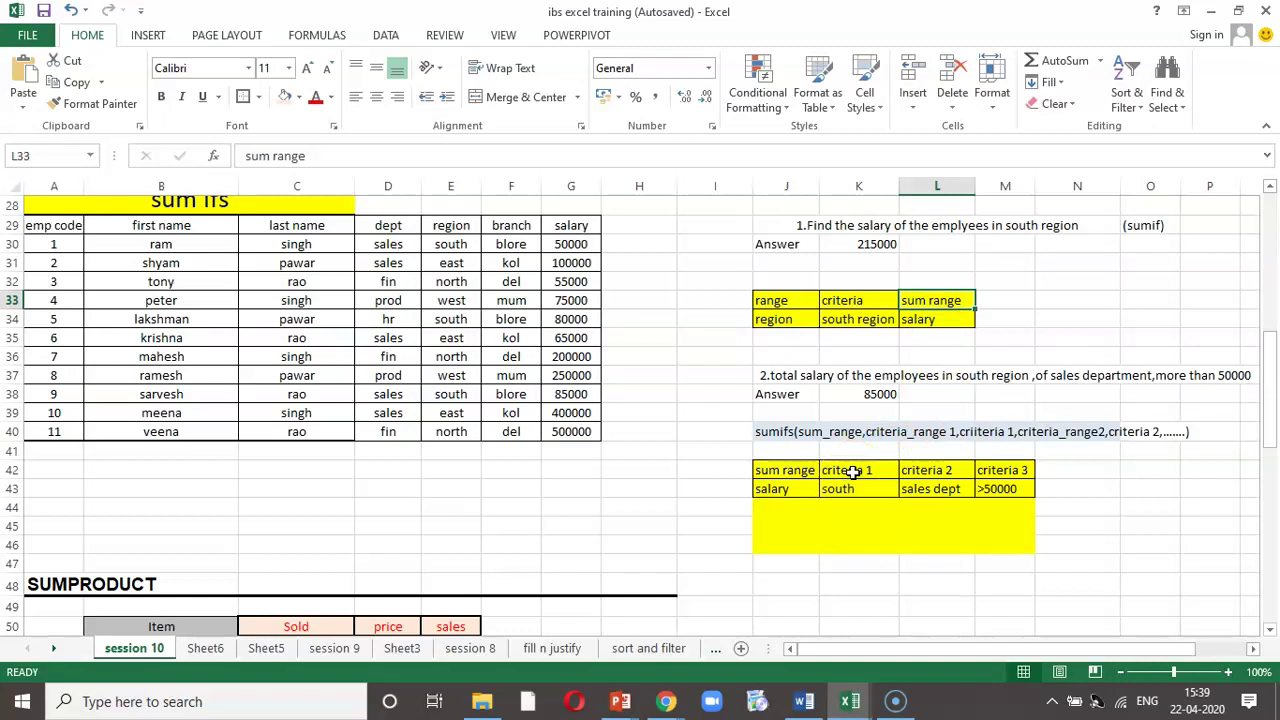
- Match the sum range and three criteria in the J42:M43 helper table to the wording of question 2
left_click_drag(802, 470, 994, 489)
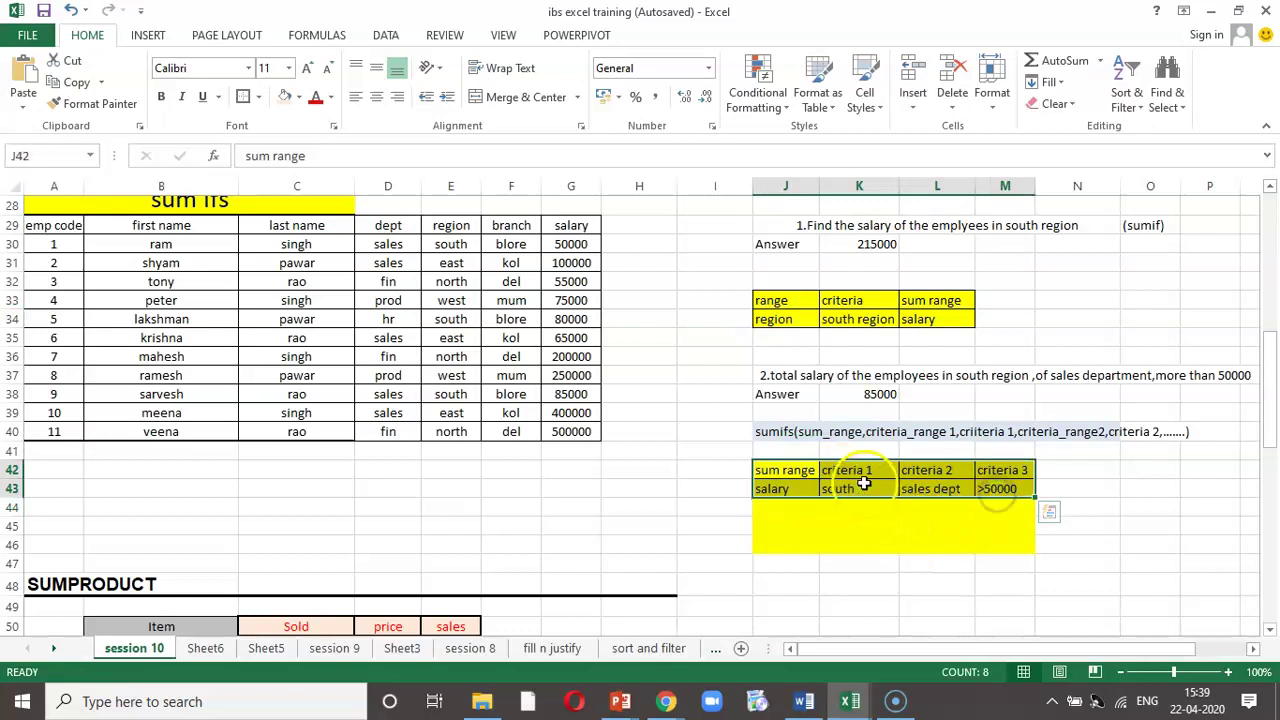
left_click(797, 471)
left_click(780, 488)
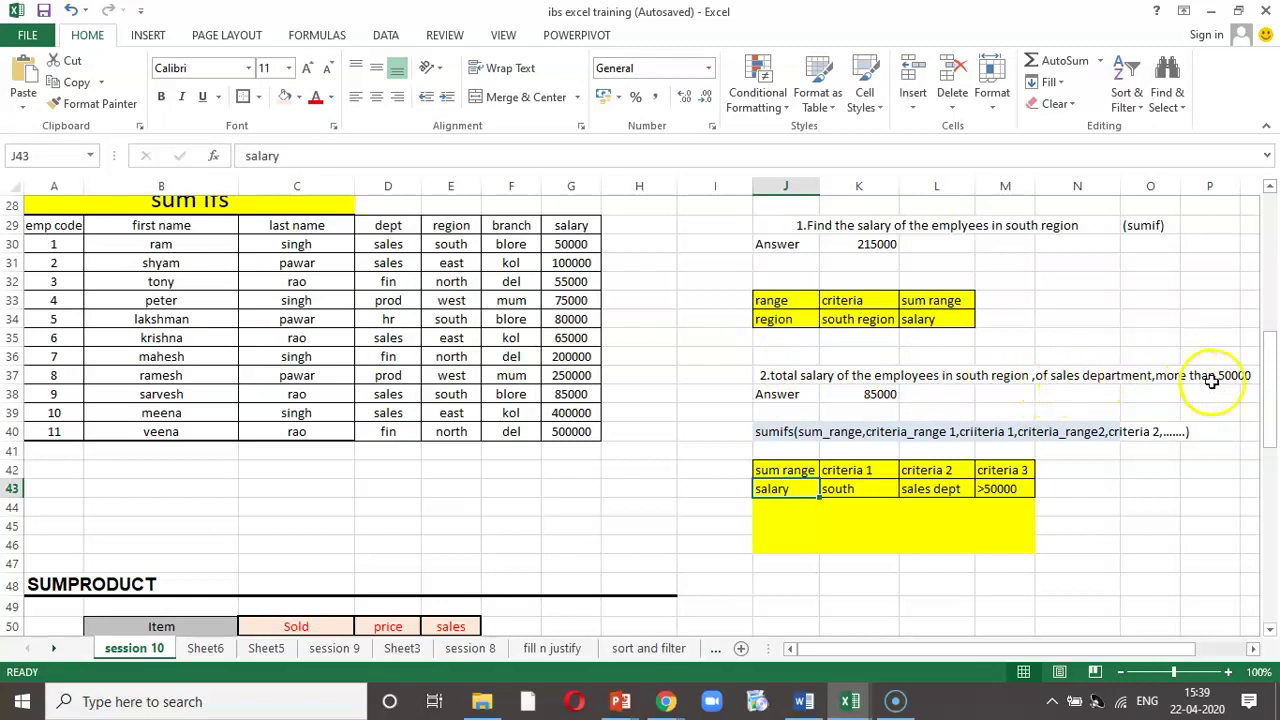
left_click(785, 468)
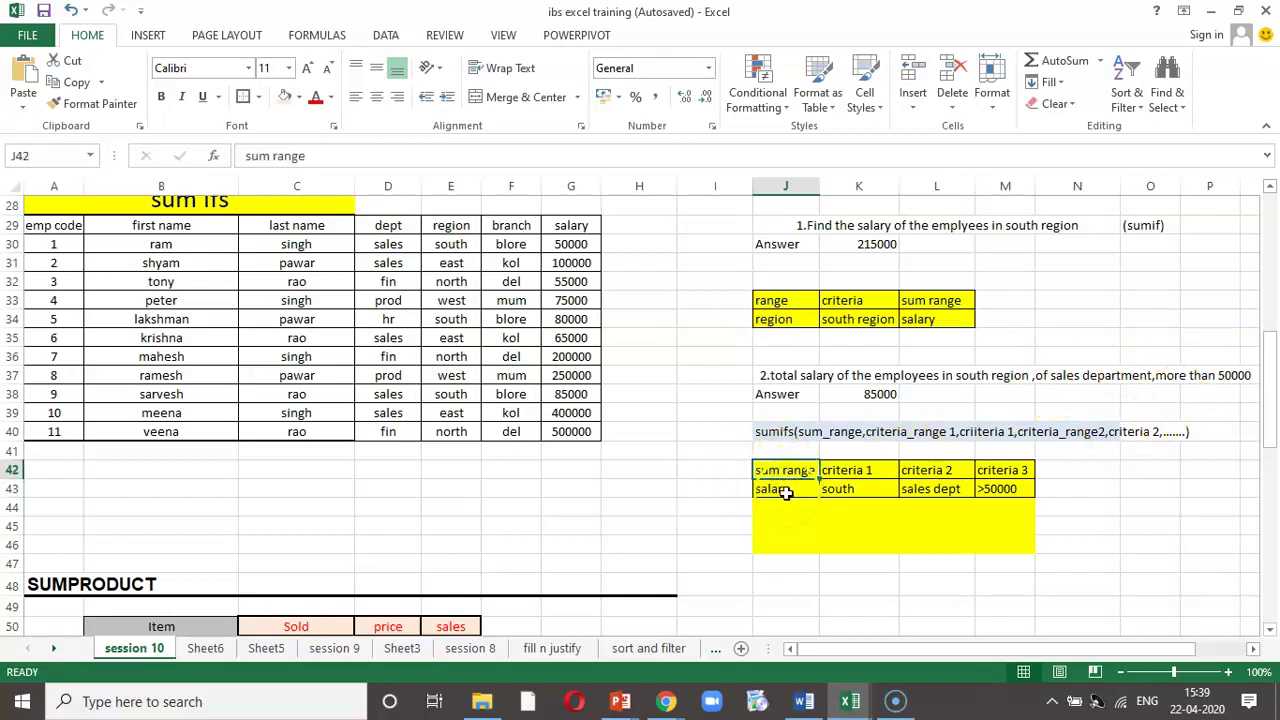
left_click(782, 489)
left_click(846, 470)
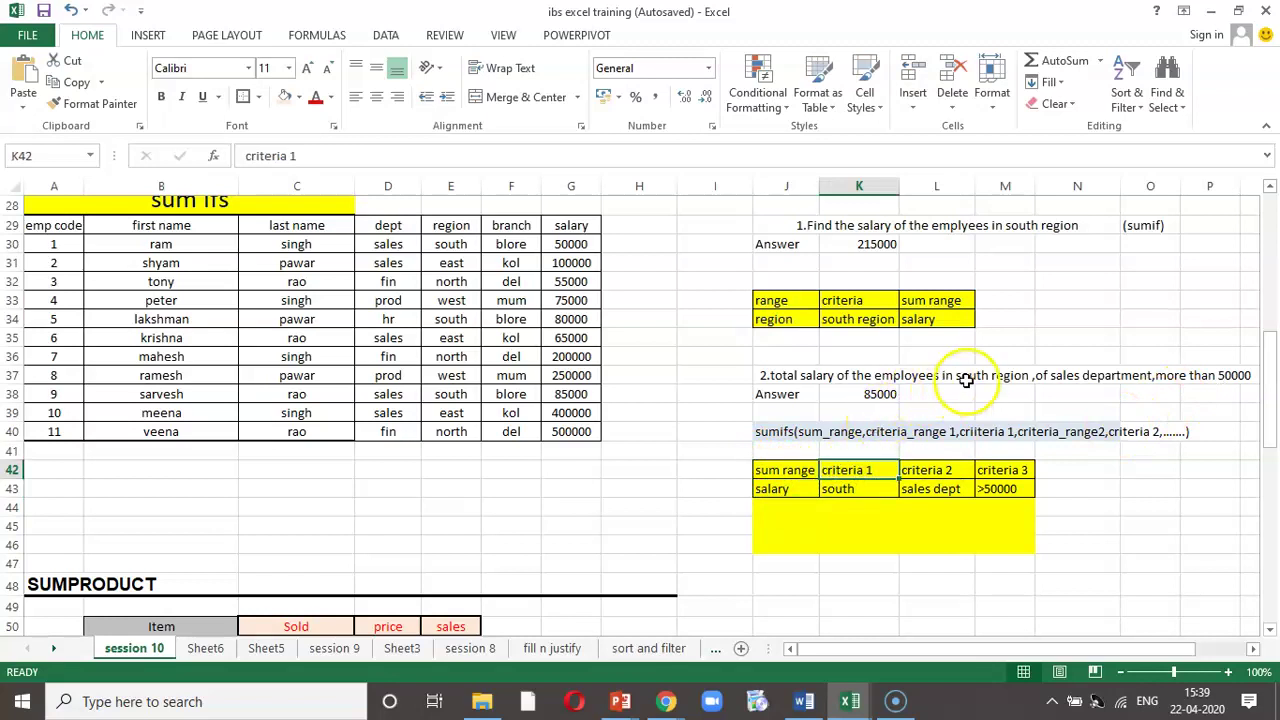
left_click(836, 490)
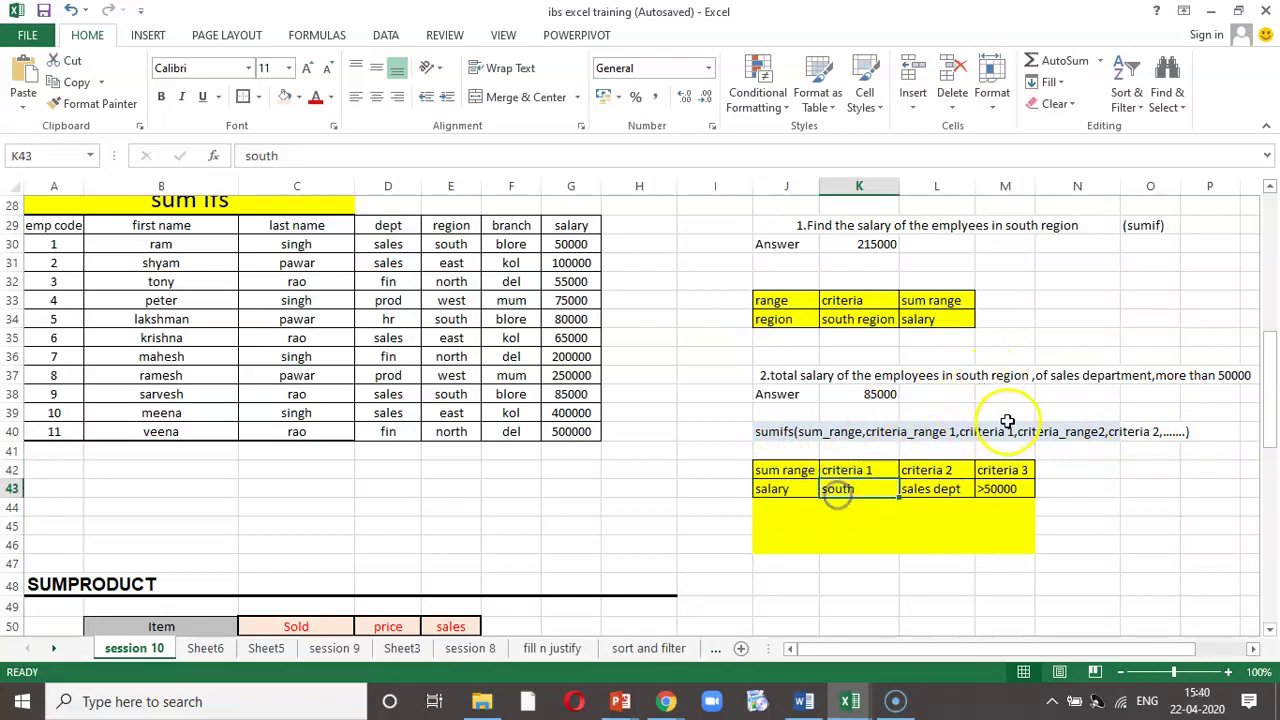
left_click(949, 488)
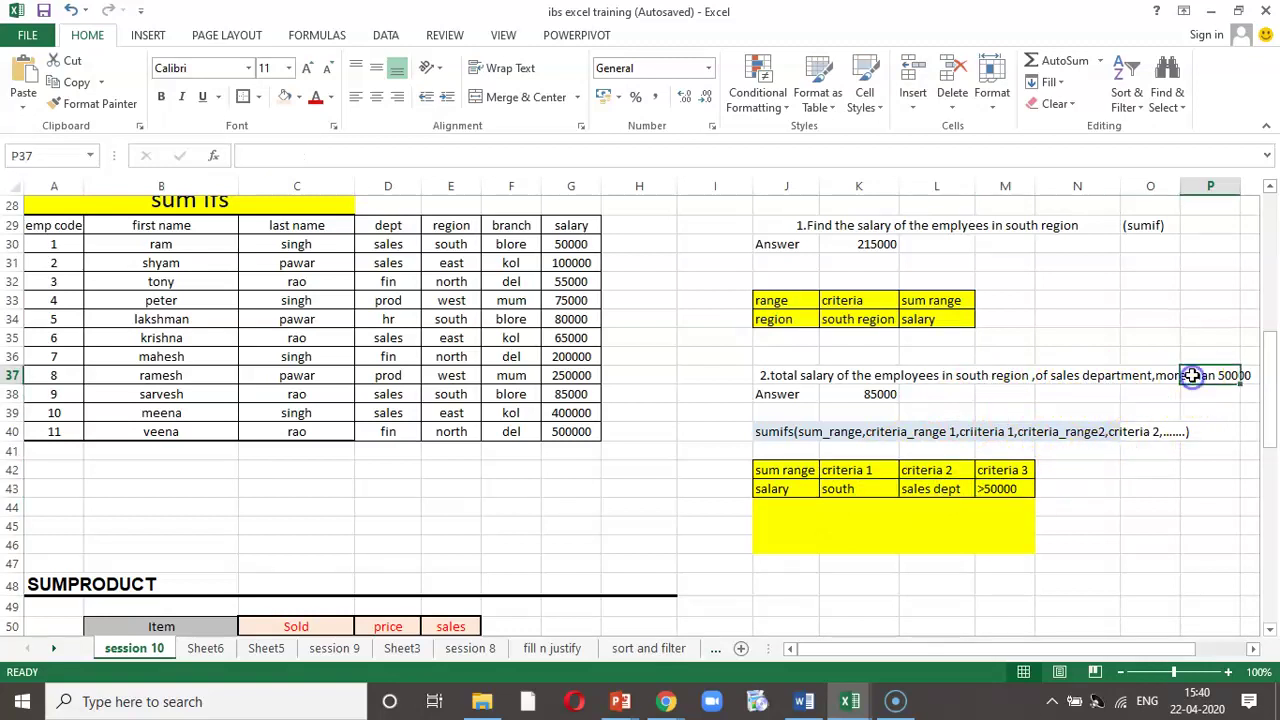
left_click(1019, 486)
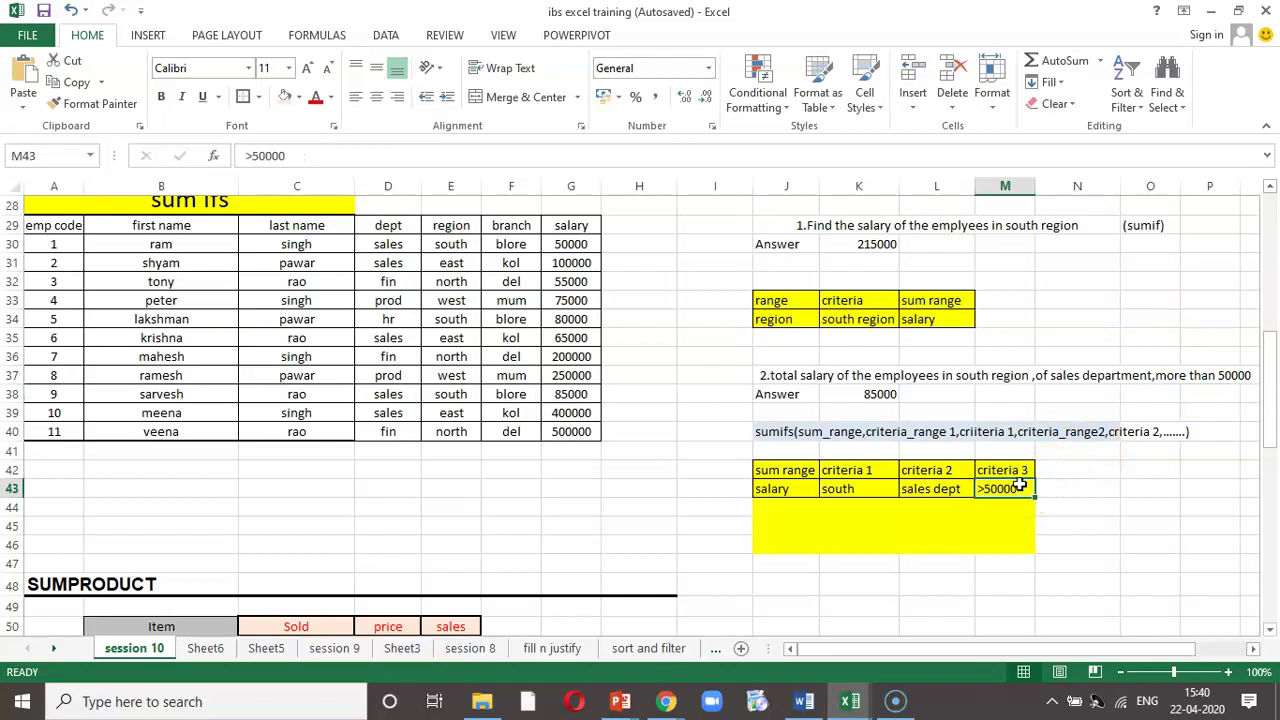
- Inspect the salary, dept and region columns and criteria referenced by the SUMIFS formula in K38, leaving the formula as it is
left_click(852, 394)
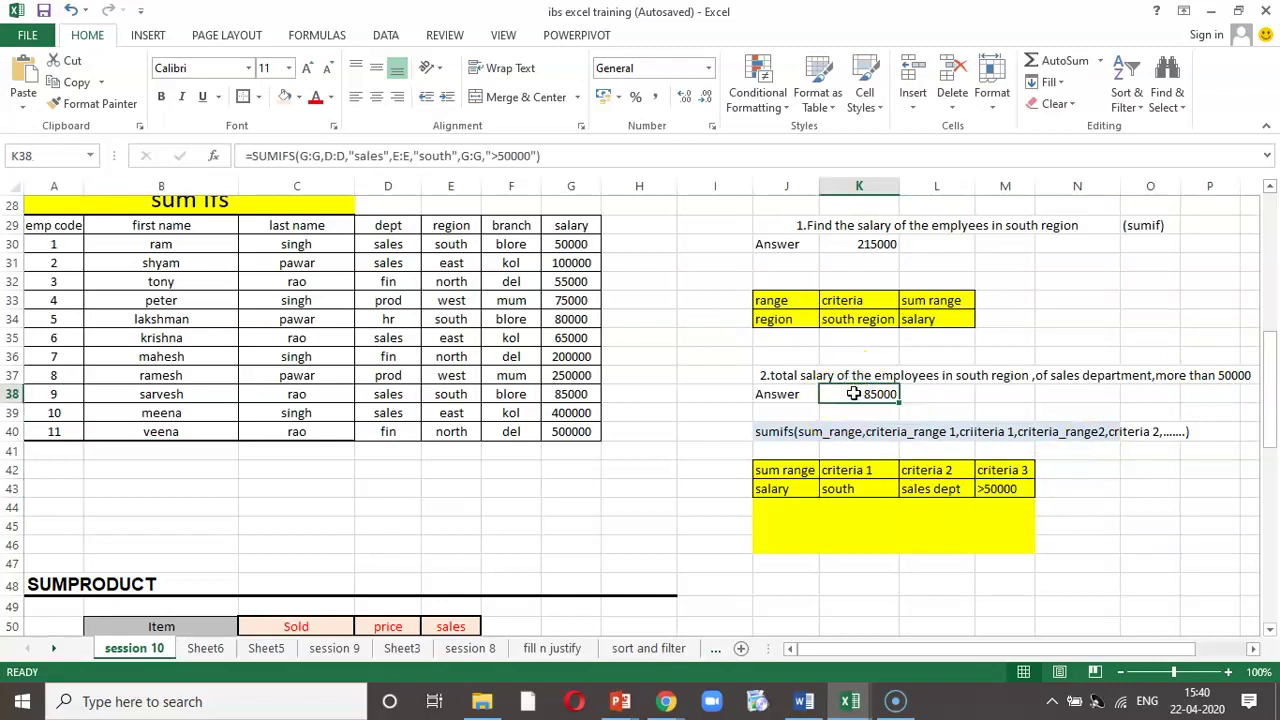
double_click(852, 394)
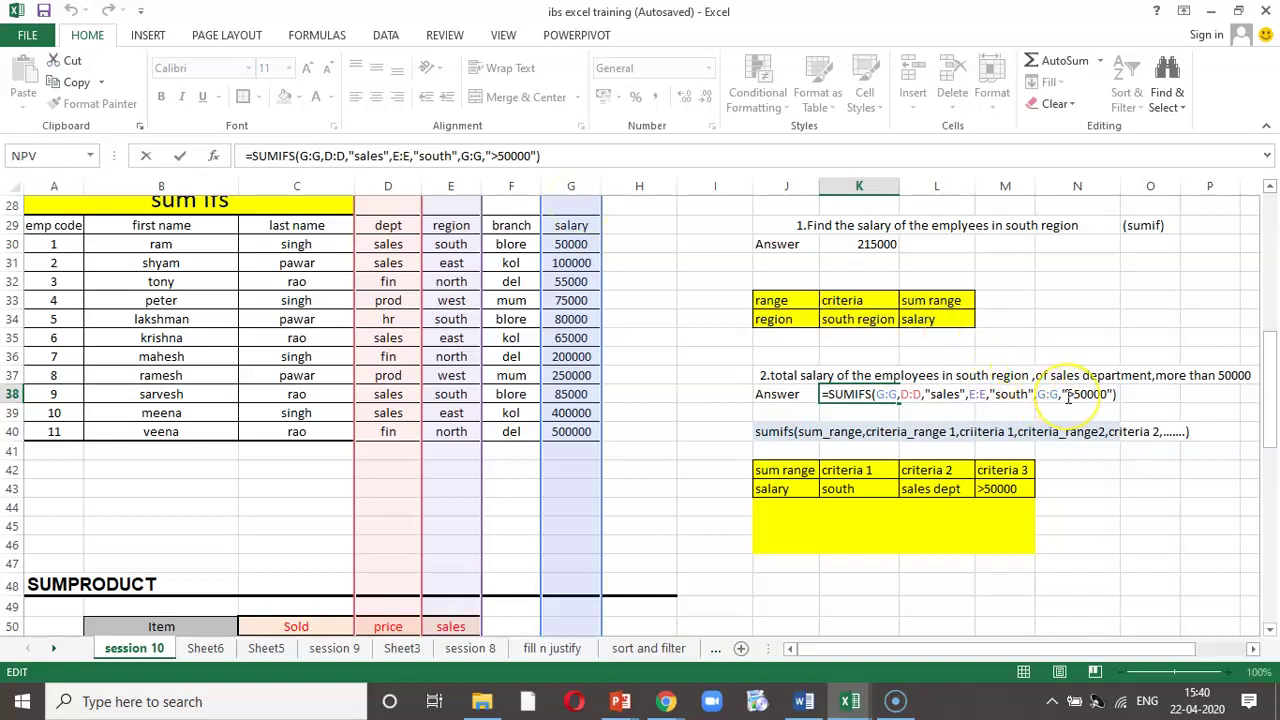
left_click(1108, 398)
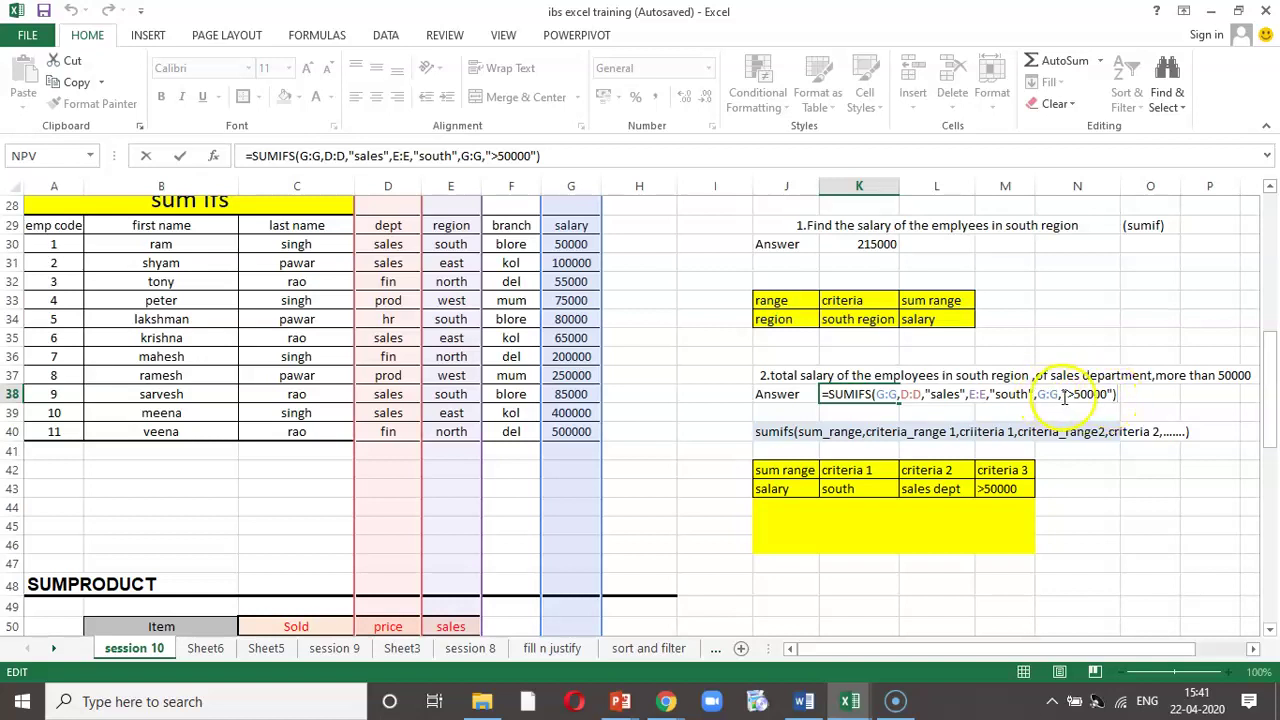
key("Return")
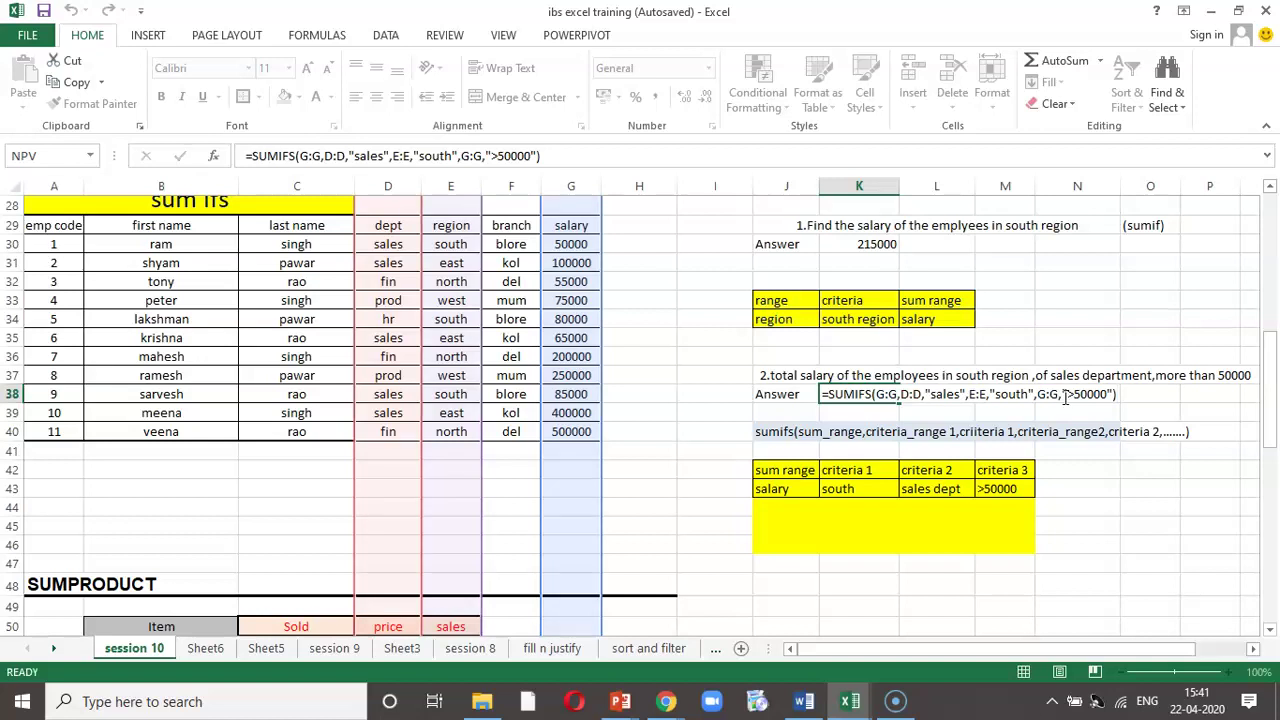
left_click(867, 417)
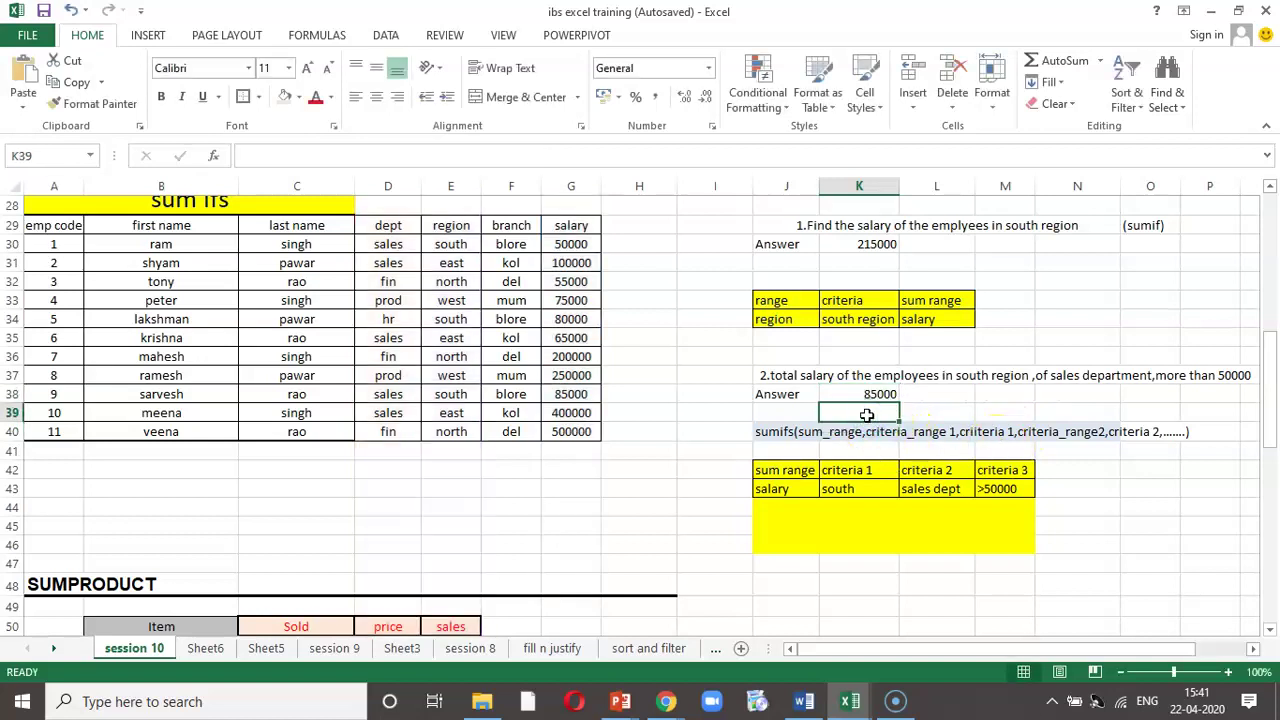
left_click(876, 394)
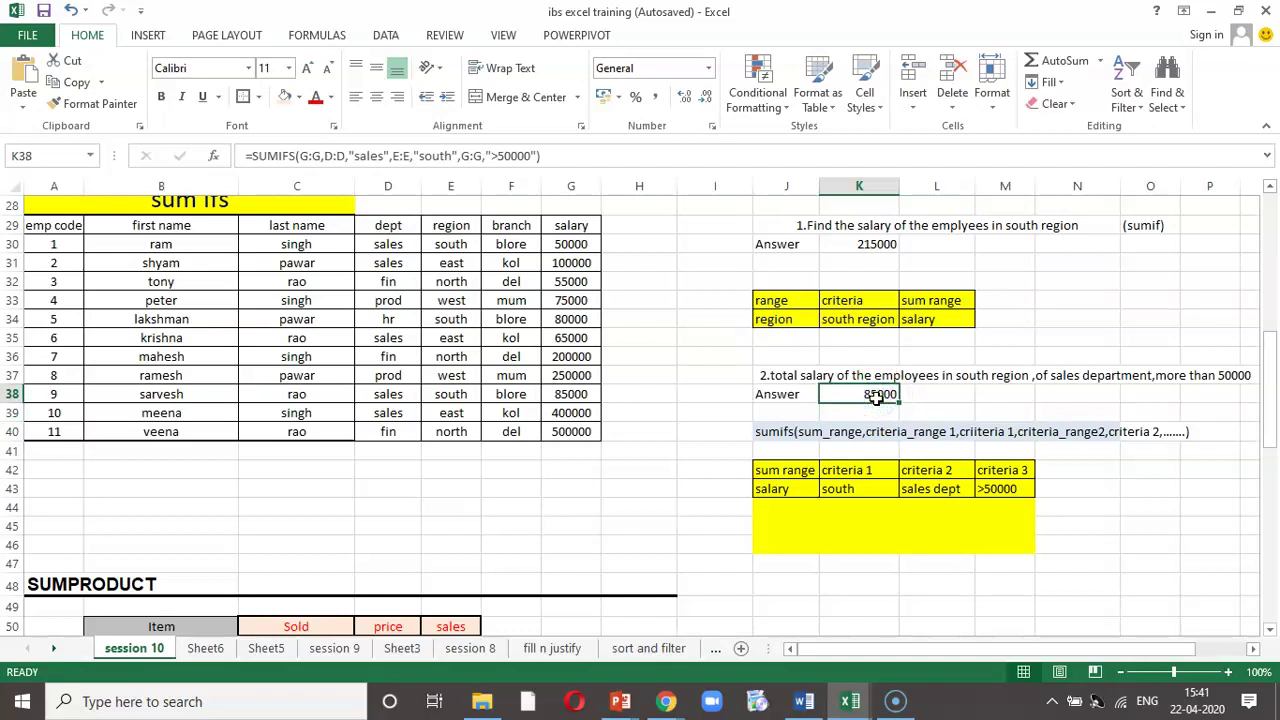
- Fill the sales cells D30 and D35 in the dept column with blue
left_click(376, 245)
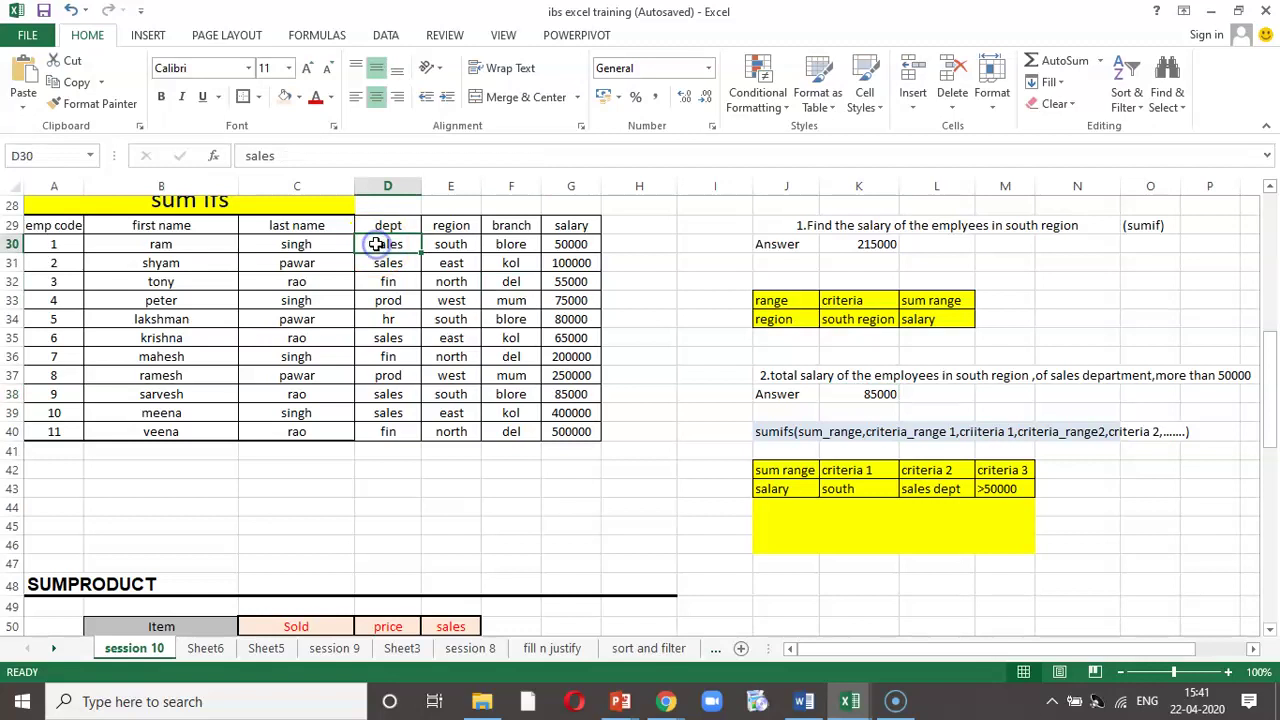
left_click(298, 97)
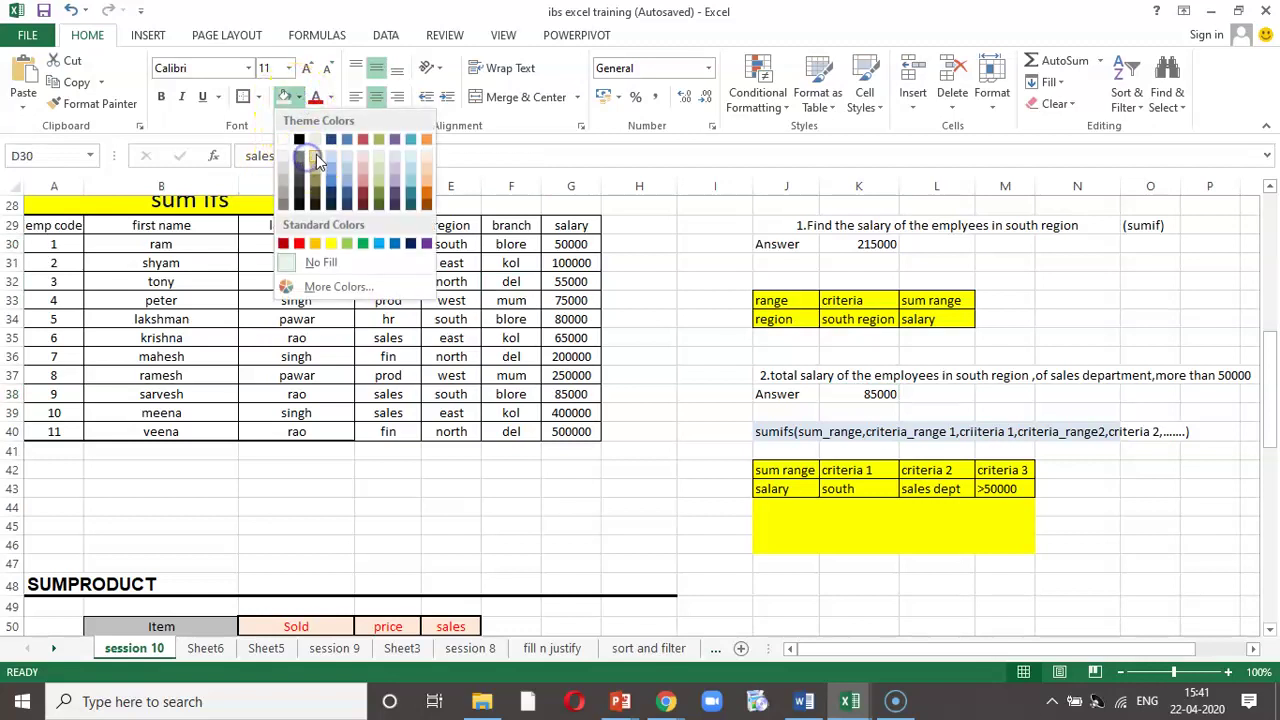
left_click(379, 244)
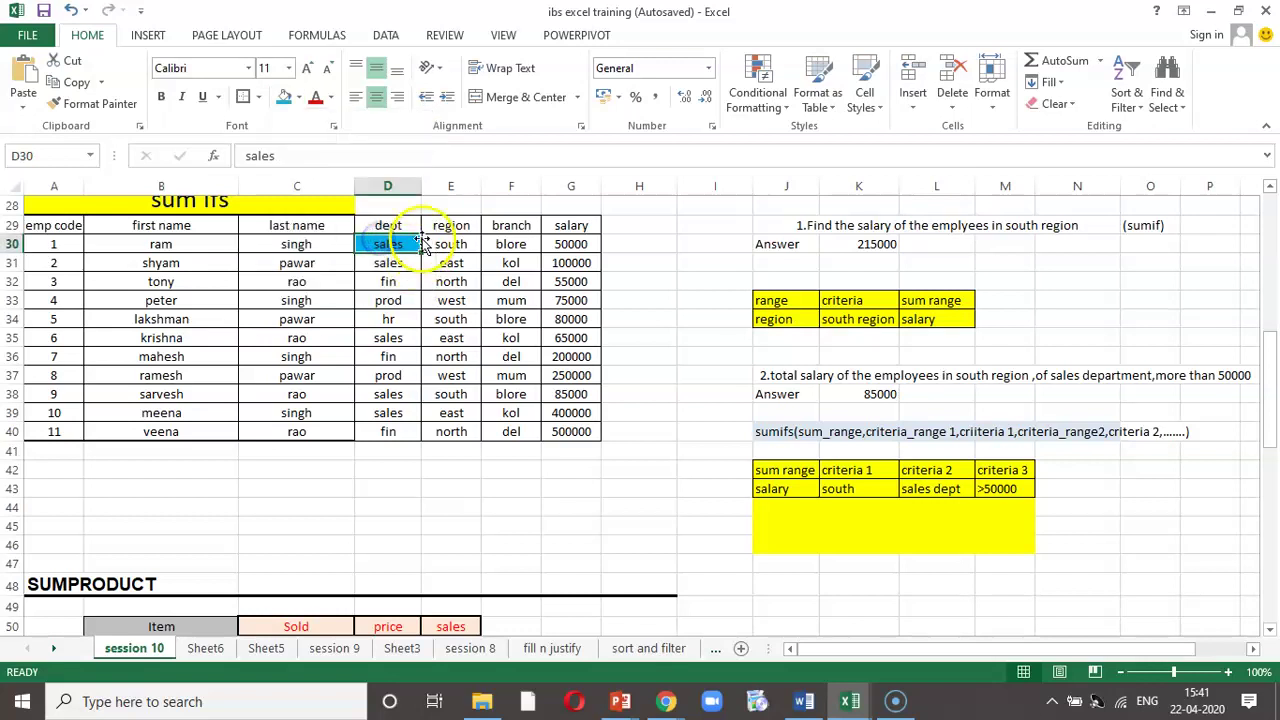
left_click(408, 339)
key("F4")
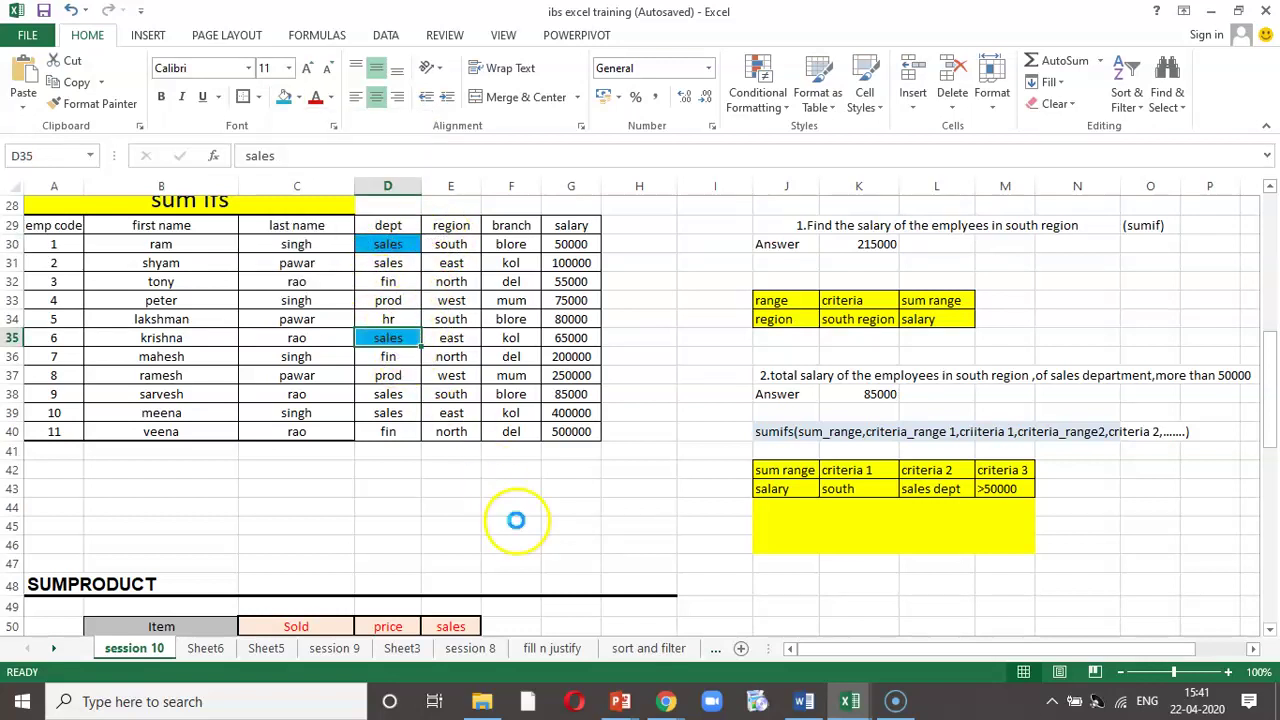
- Repeat the blue fill on the south cells E30 and E38 and on the sales cell D38
left_click(449, 251)
key("F4")
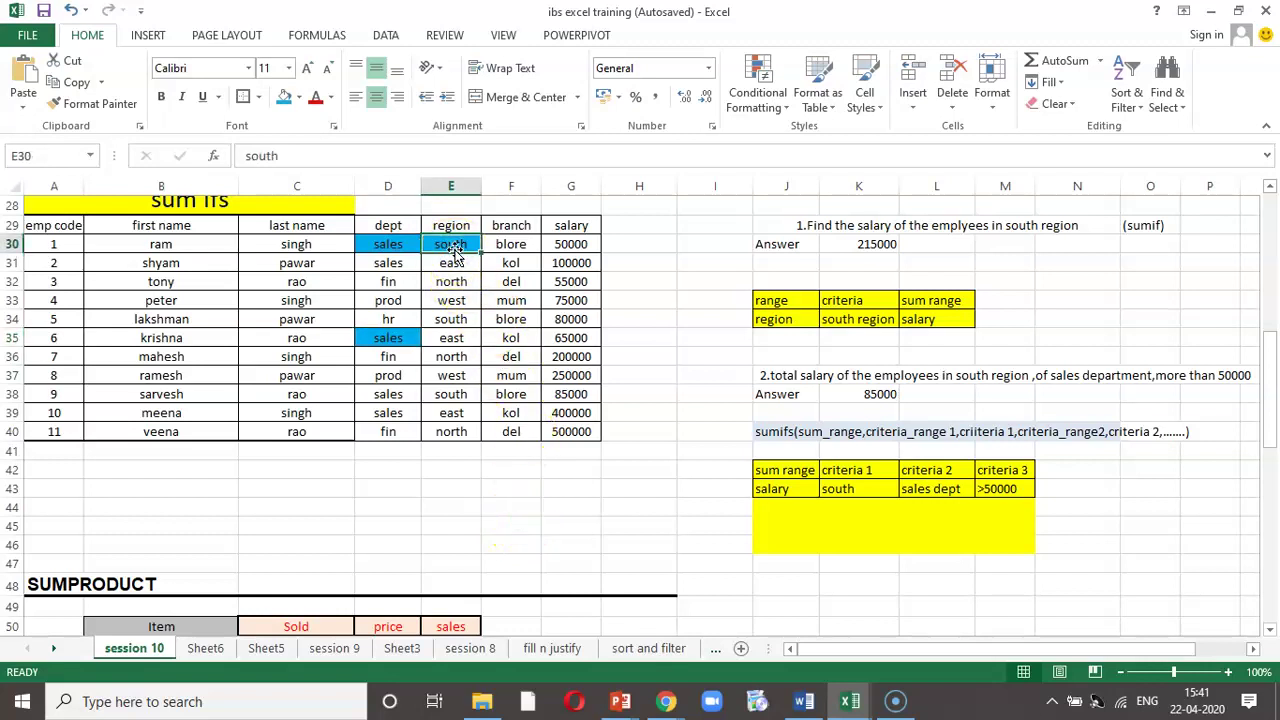
left_click(463, 397)
key("F4")
left_click(402, 399)
key("F4")
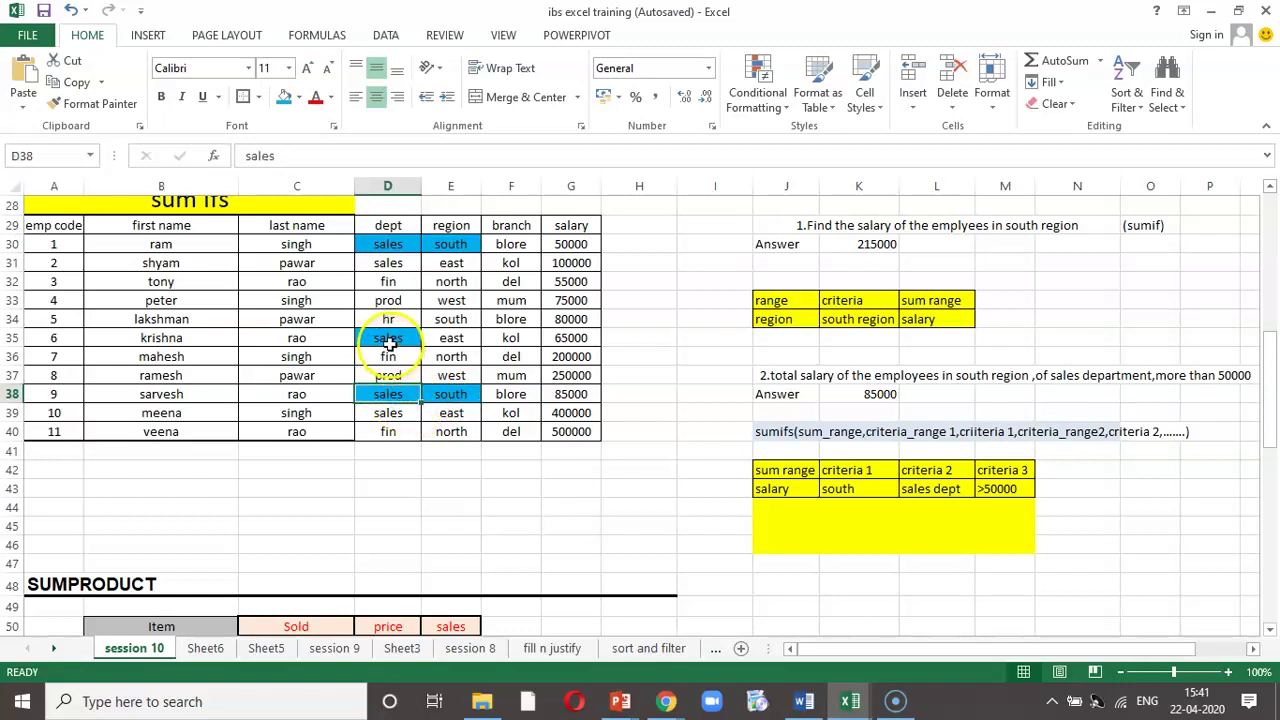
- Remove the blue fill from D35 by copying the formatting of the unfilled cell D36 onto it
left_click(387, 357)
left_click(93, 103)
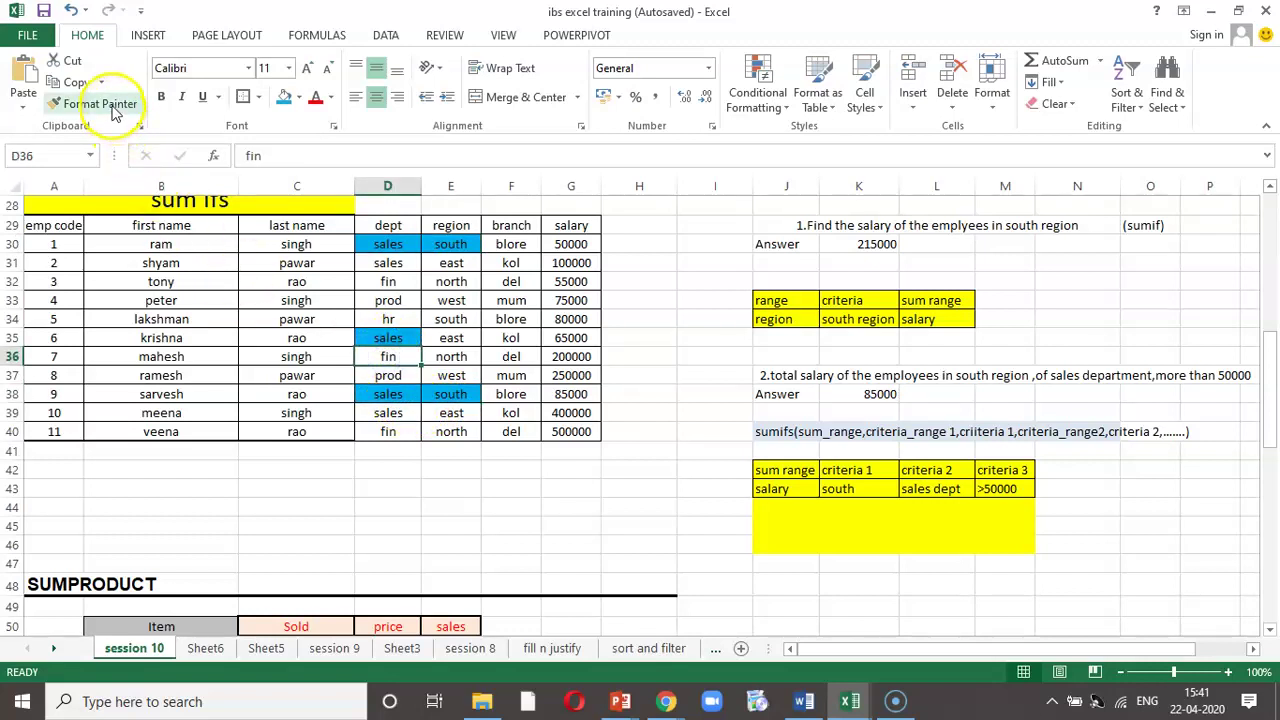
left_click(397, 333)
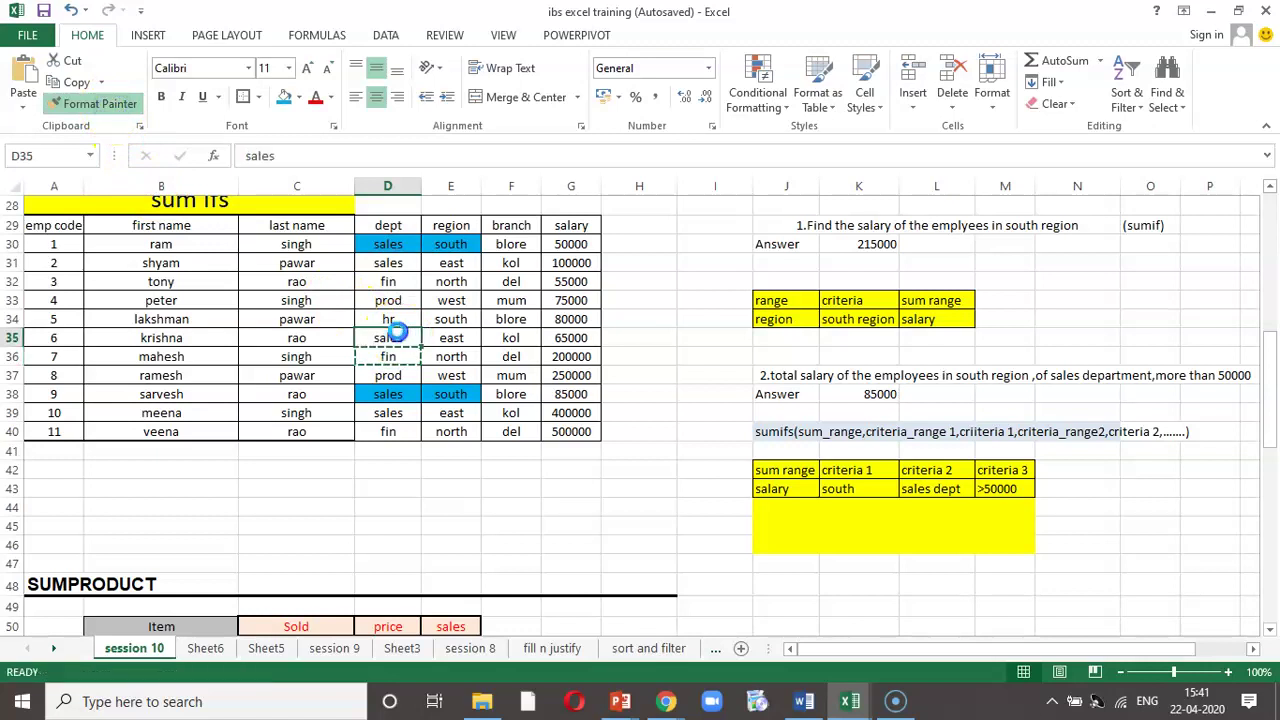
- Set the salary in G30 to red font, fill the salary in G38 with blue, and select the SUMIFS answer in K38
left_click(437, 487)
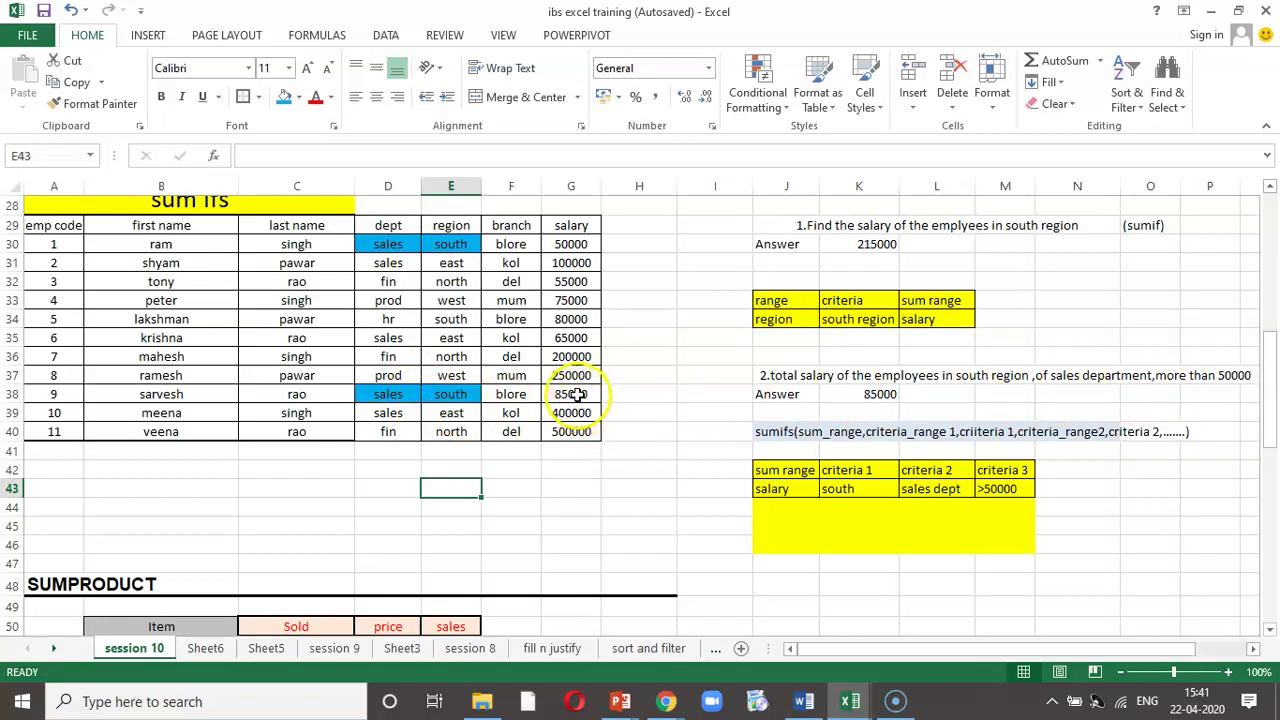
left_click(565, 244)
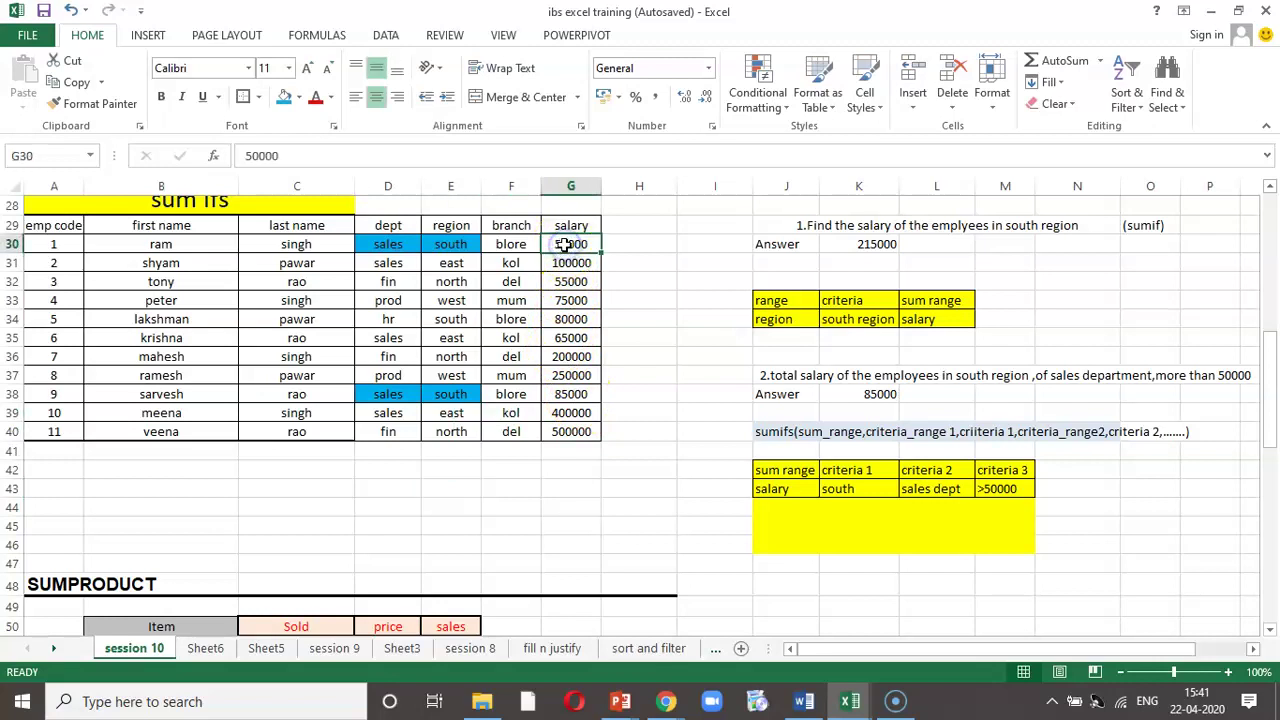
left_click(310, 98)
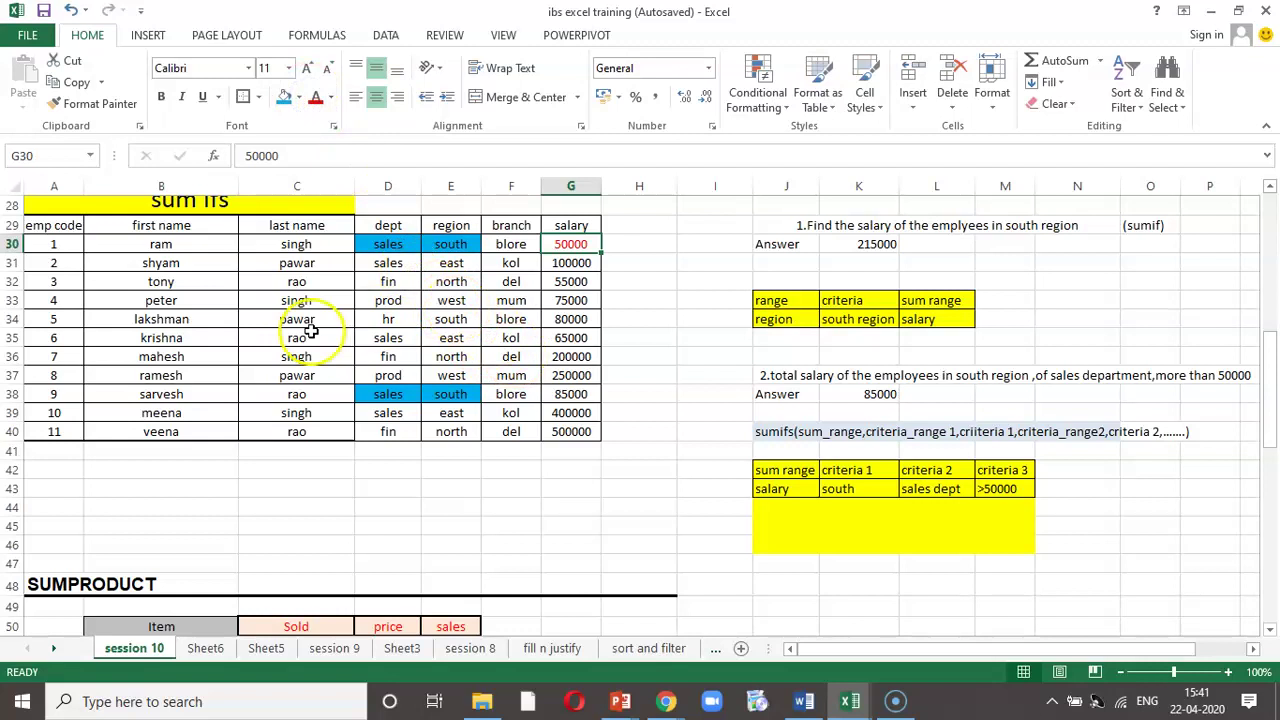
left_click_drag(526, 397, 573, 396)
left_click(573, 395)
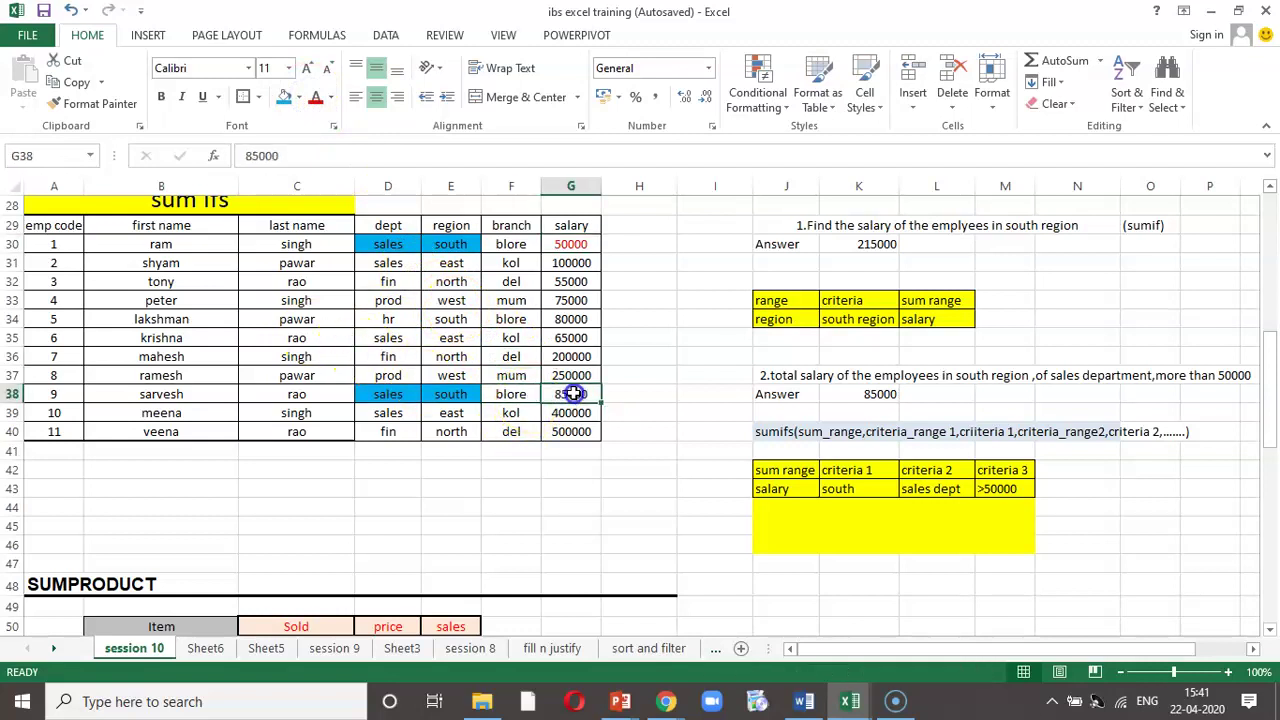
left_click(284, 97)
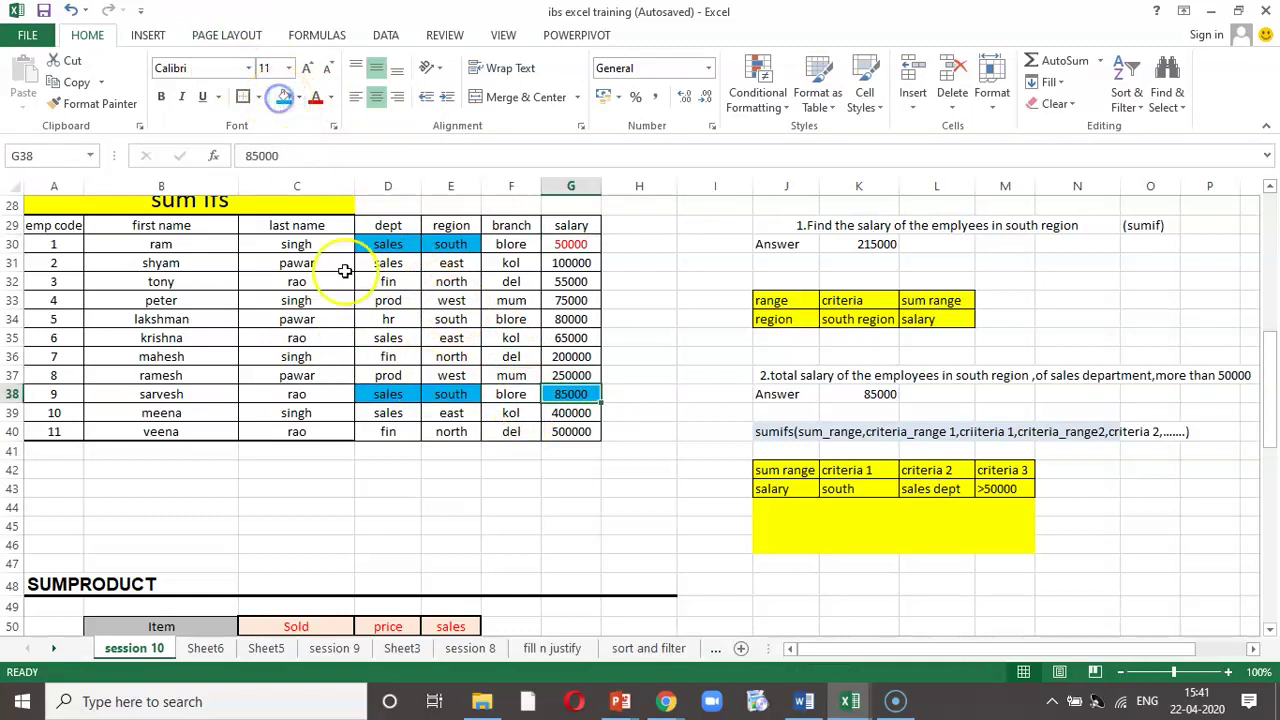
left_click(872, 394)
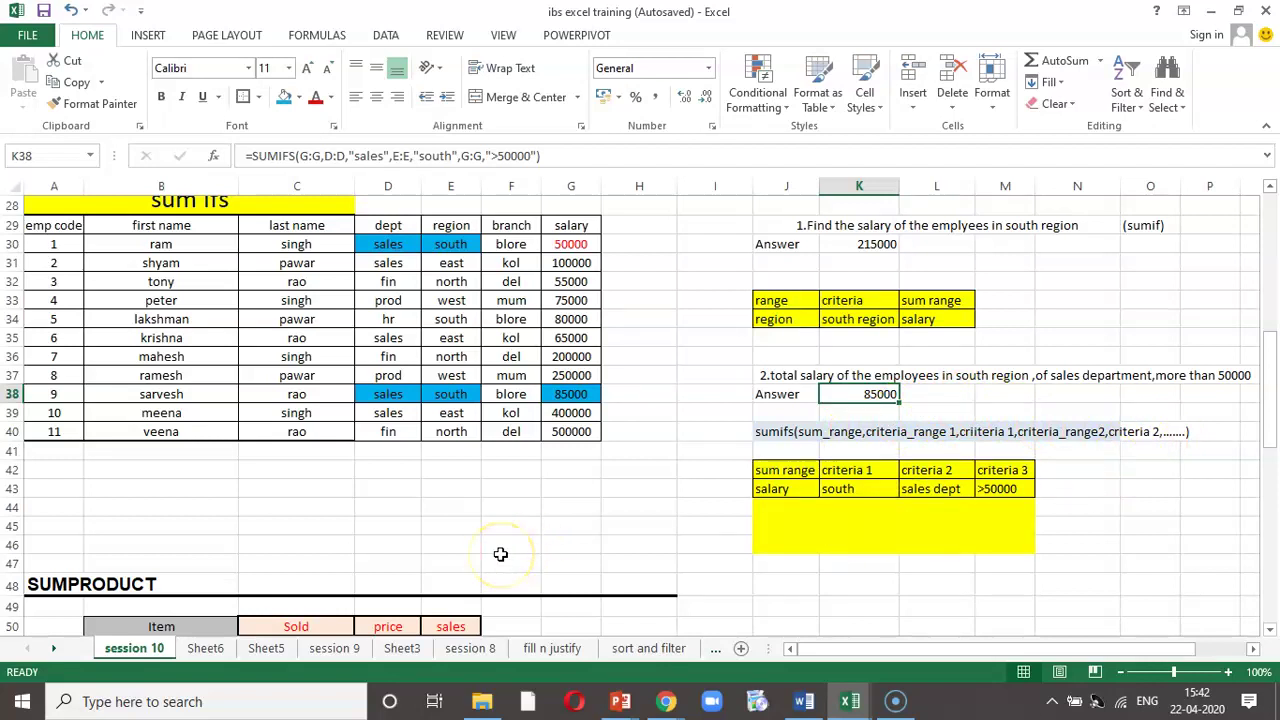
- In the SUMPRODUCT section, enter the formula +C51*D51 in E51 to multiply the Tyres sold quantity by its price
scroll(500, 554, "down", 4)
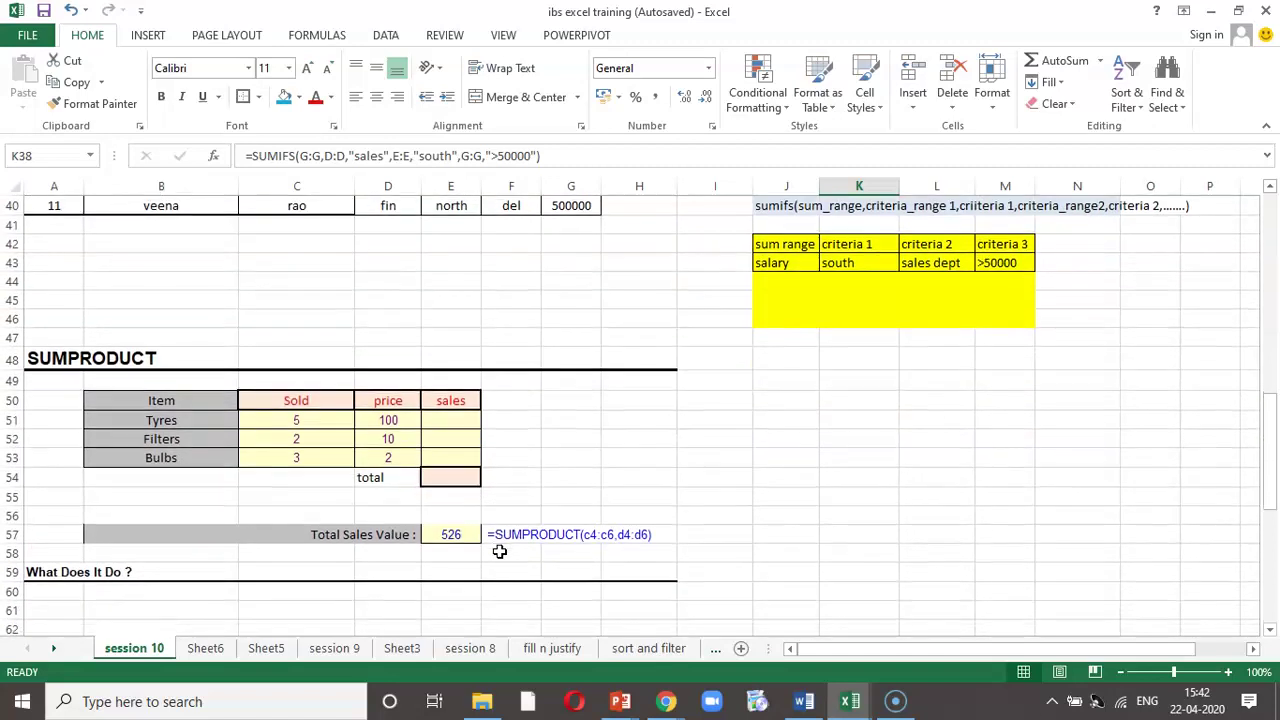
scroll(500, 551, "down", 2)
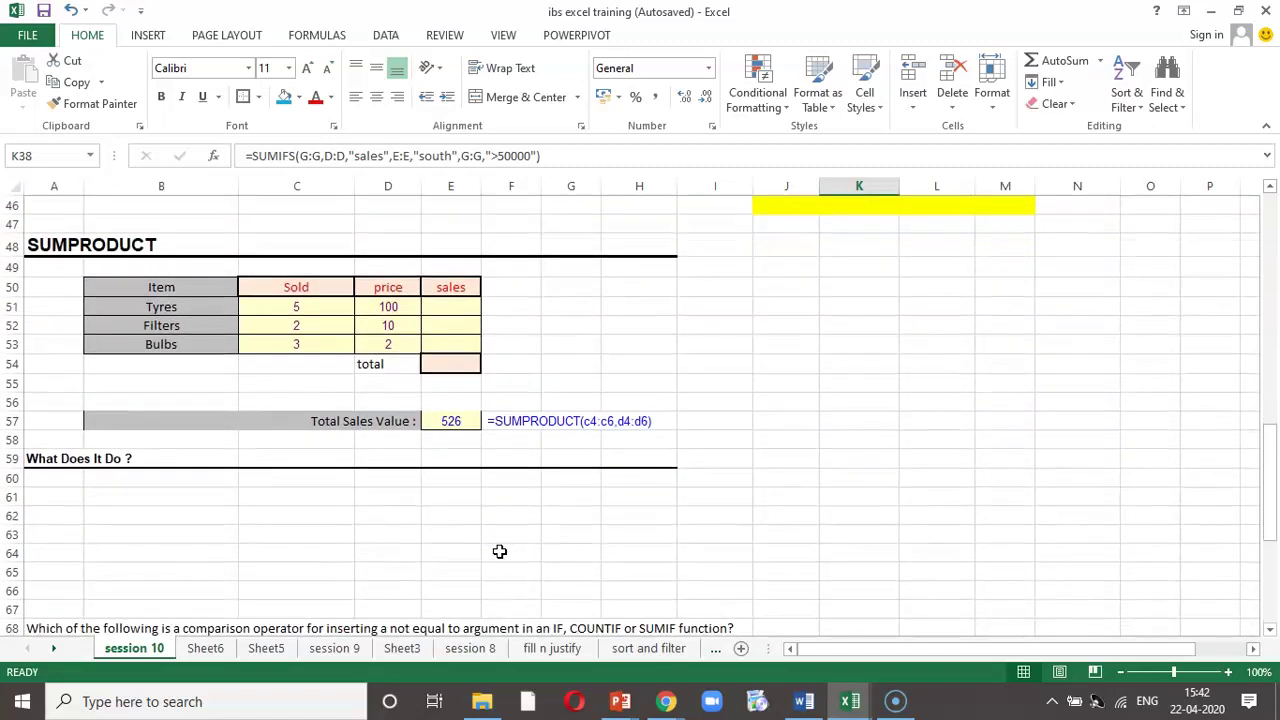
scroll(500, 551, "down", 1)
scroll(500, 550, "up", 1)
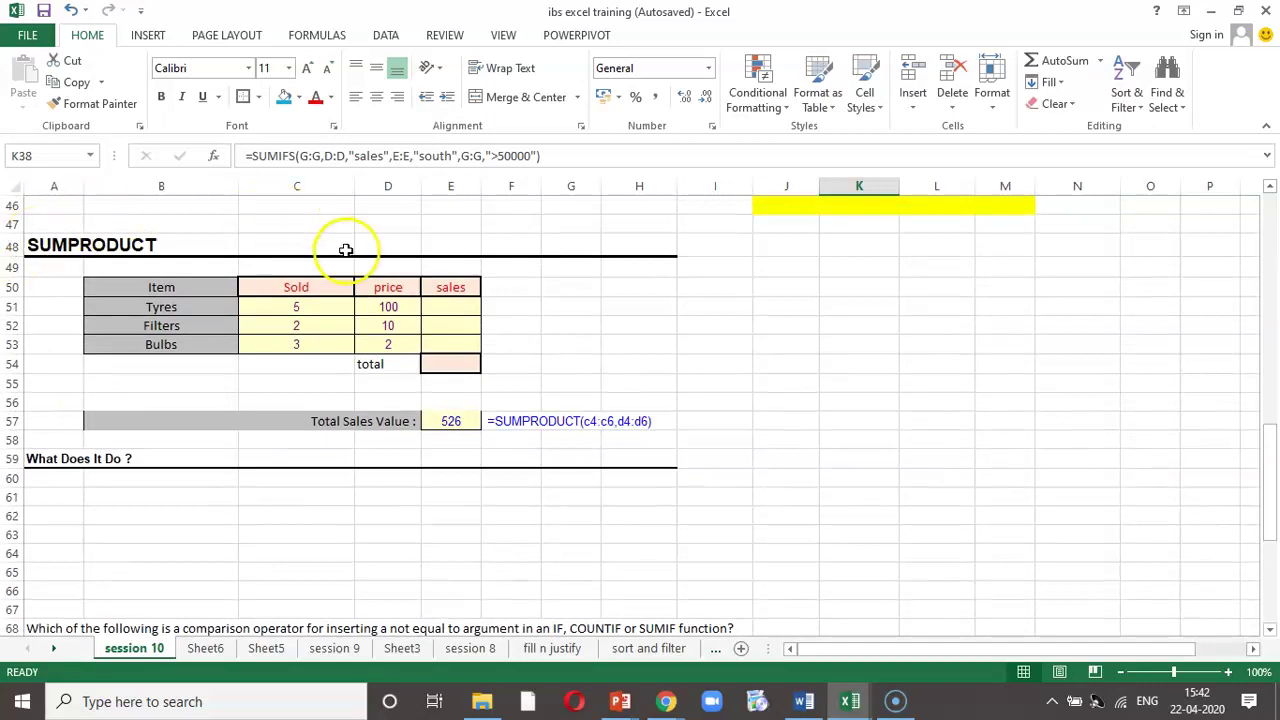
left_click(303, 288)
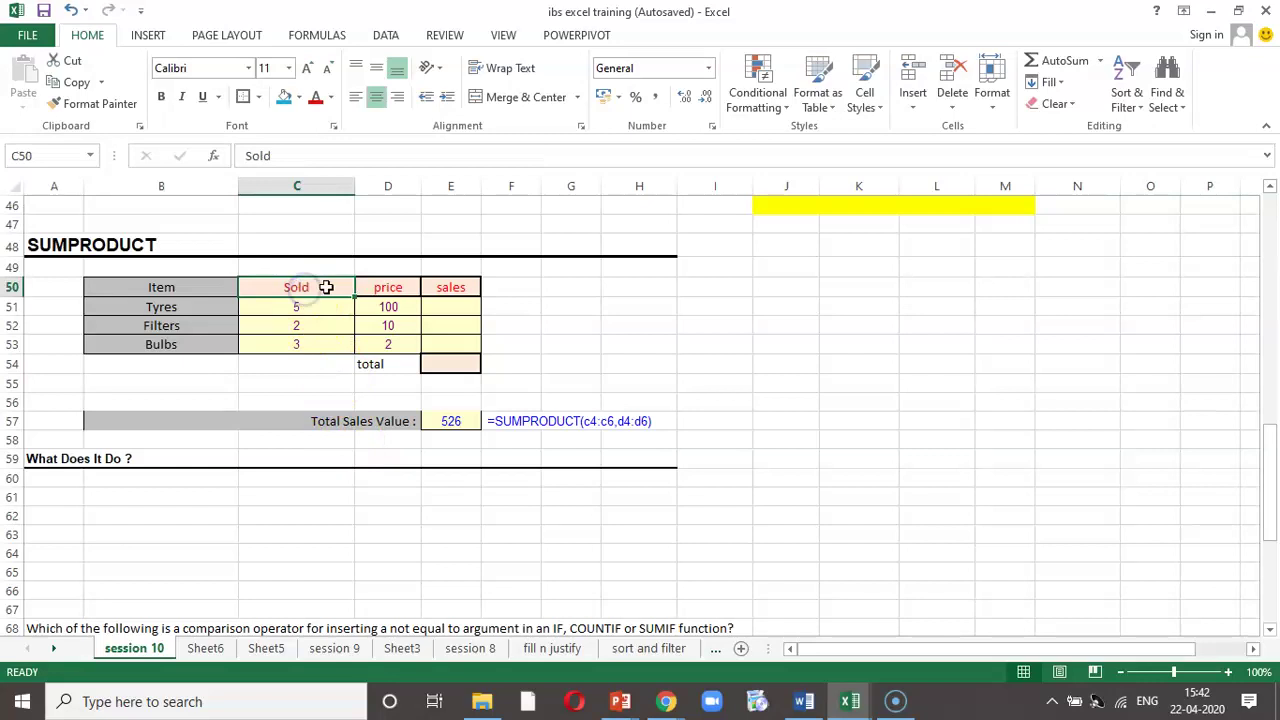
left_click(377, 287)
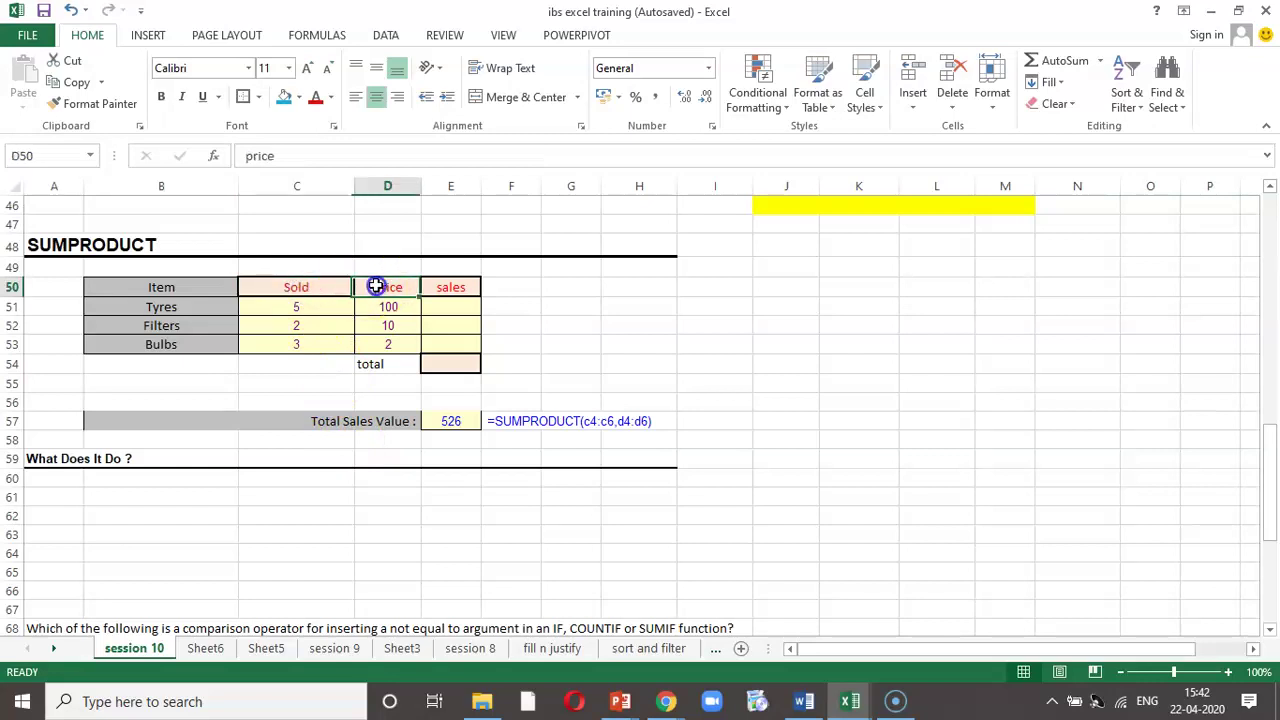
left_click(442, 305)
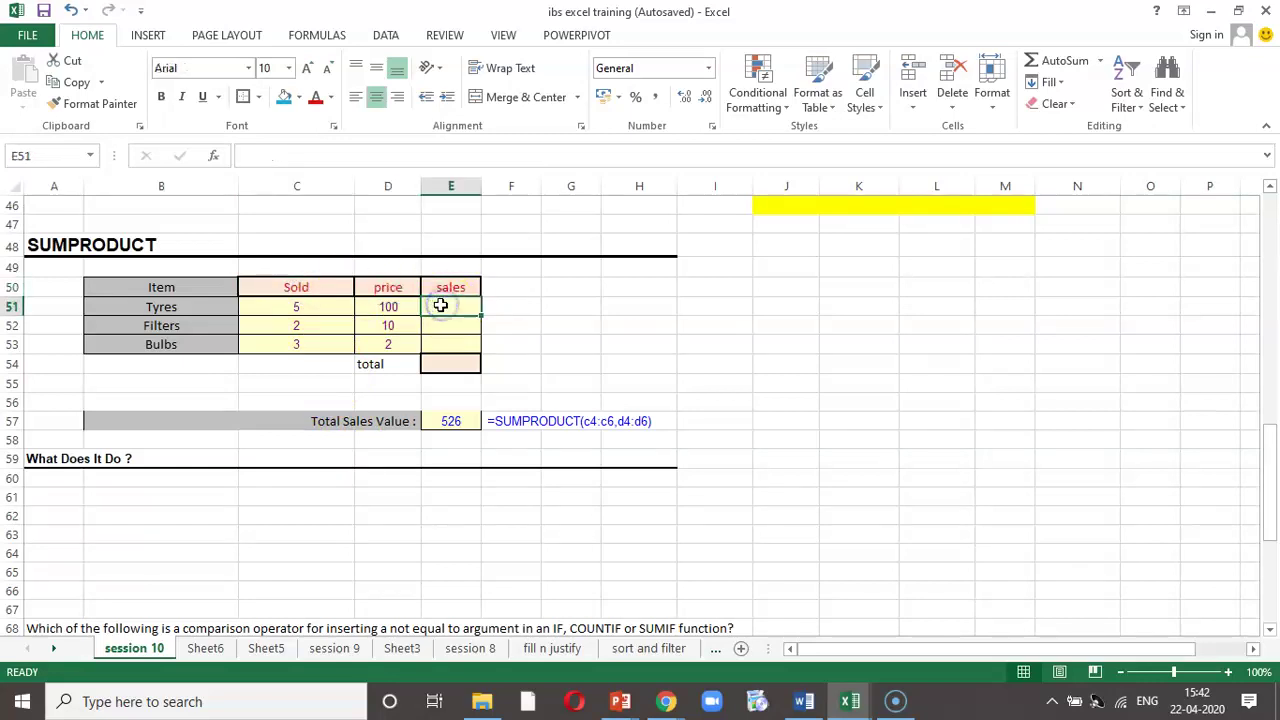
type("+")
key("Left")
key("Left")
type("*")
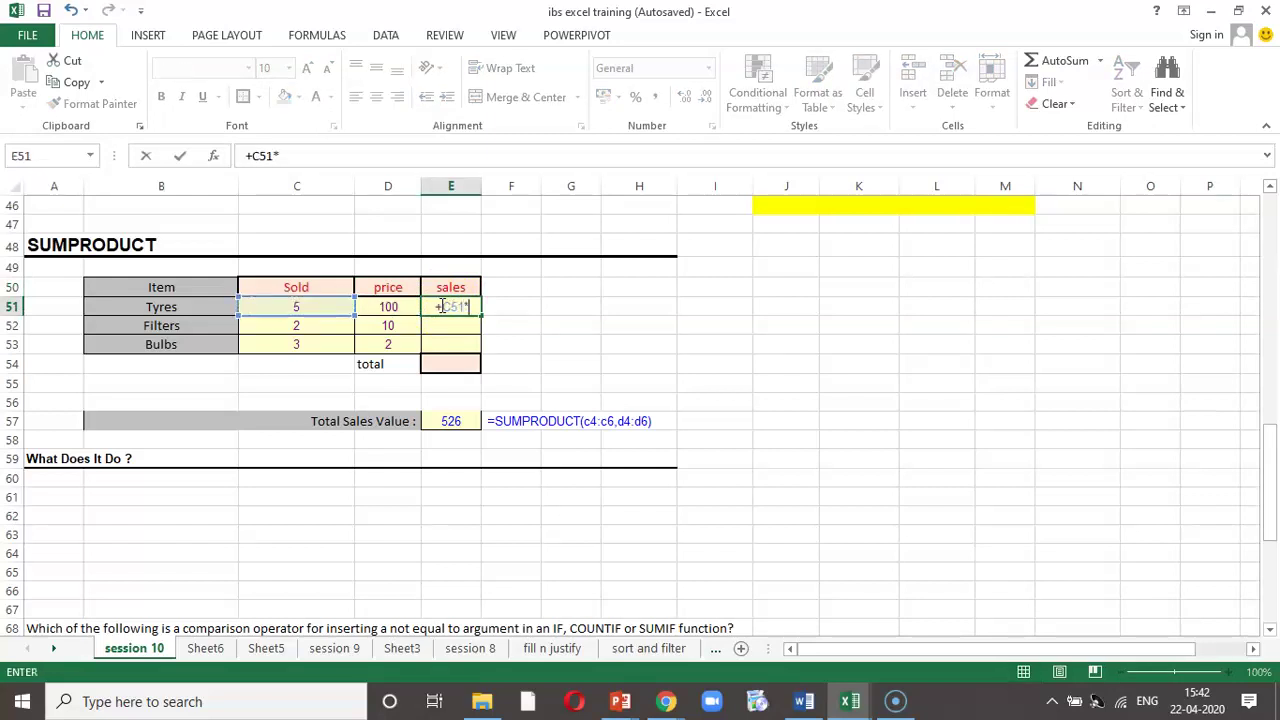
key("Left")
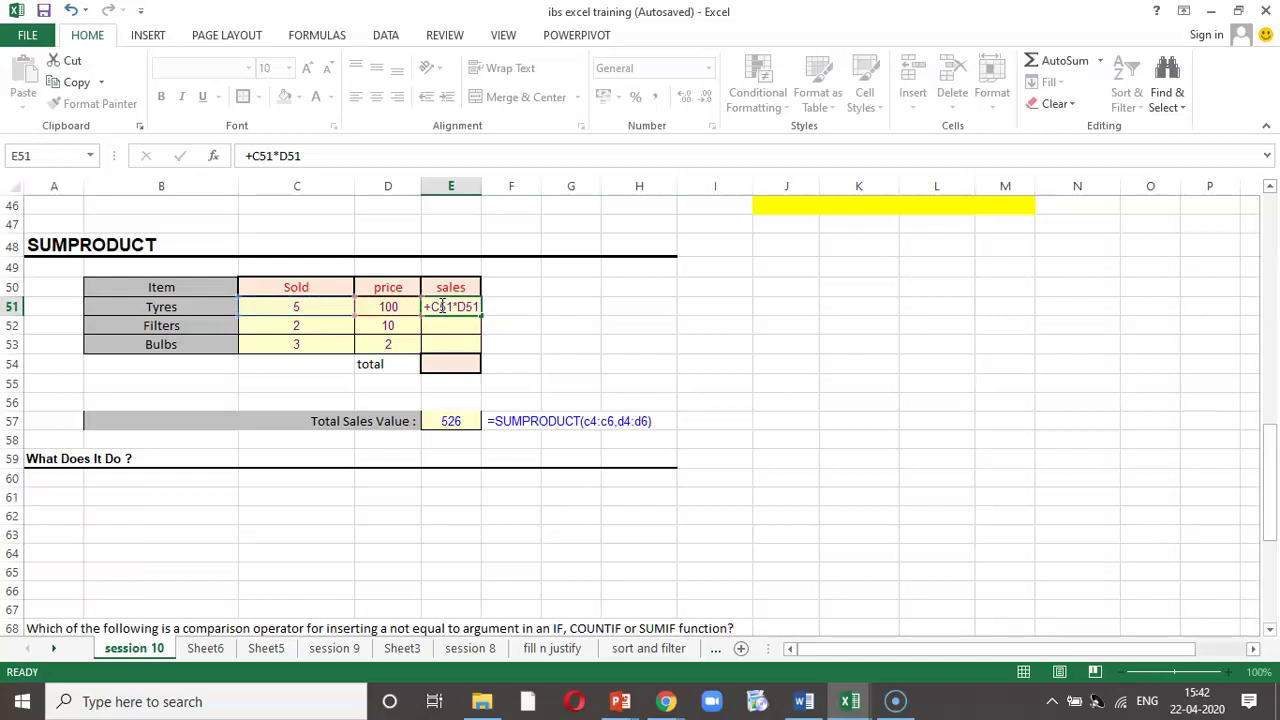
key("Return")
- Fill the sales formula from E51 down to E53 and total the sales column in E54 with AutoSum
left_click(441, 306)
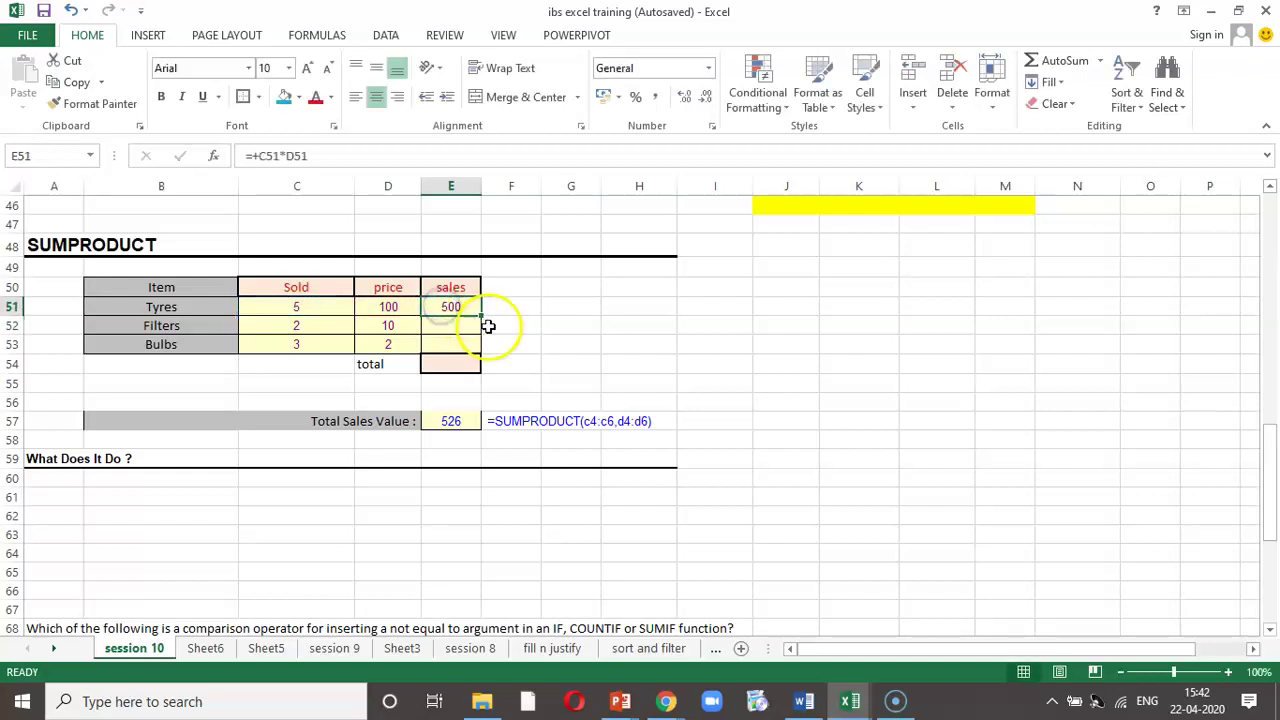
left_click_drag(481, 315, 477, 346)
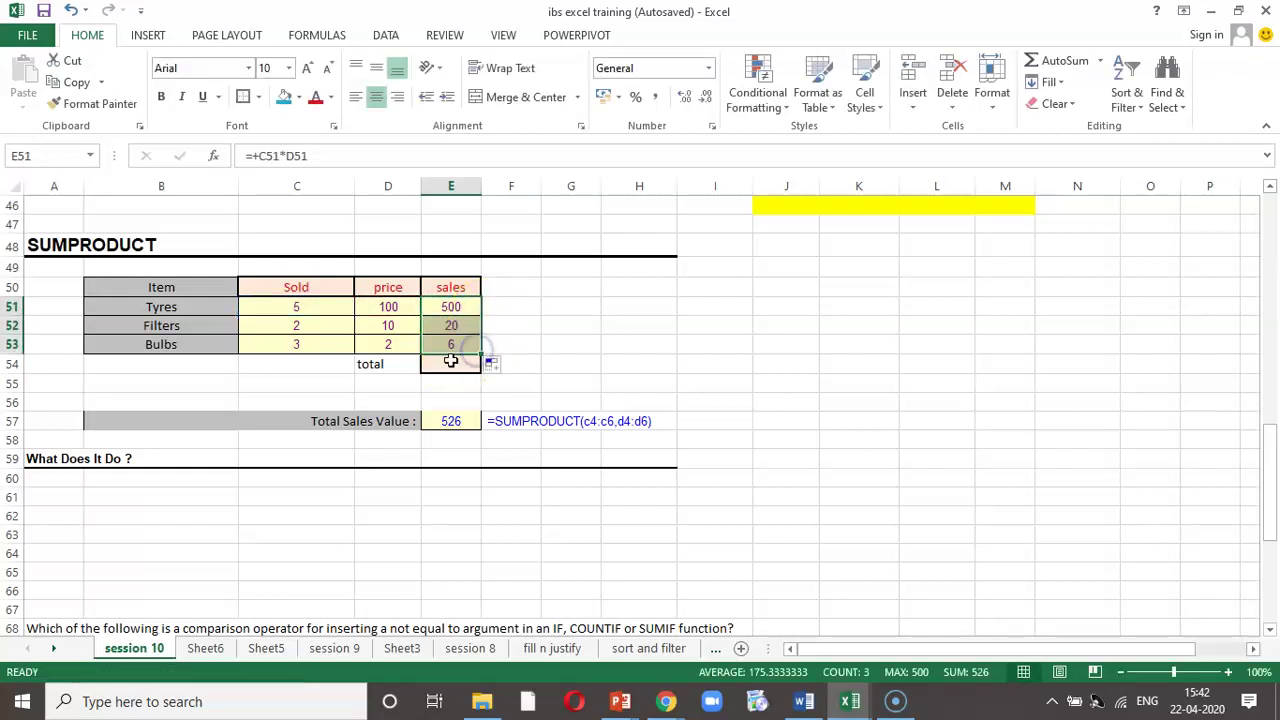
left_click(451, 364)
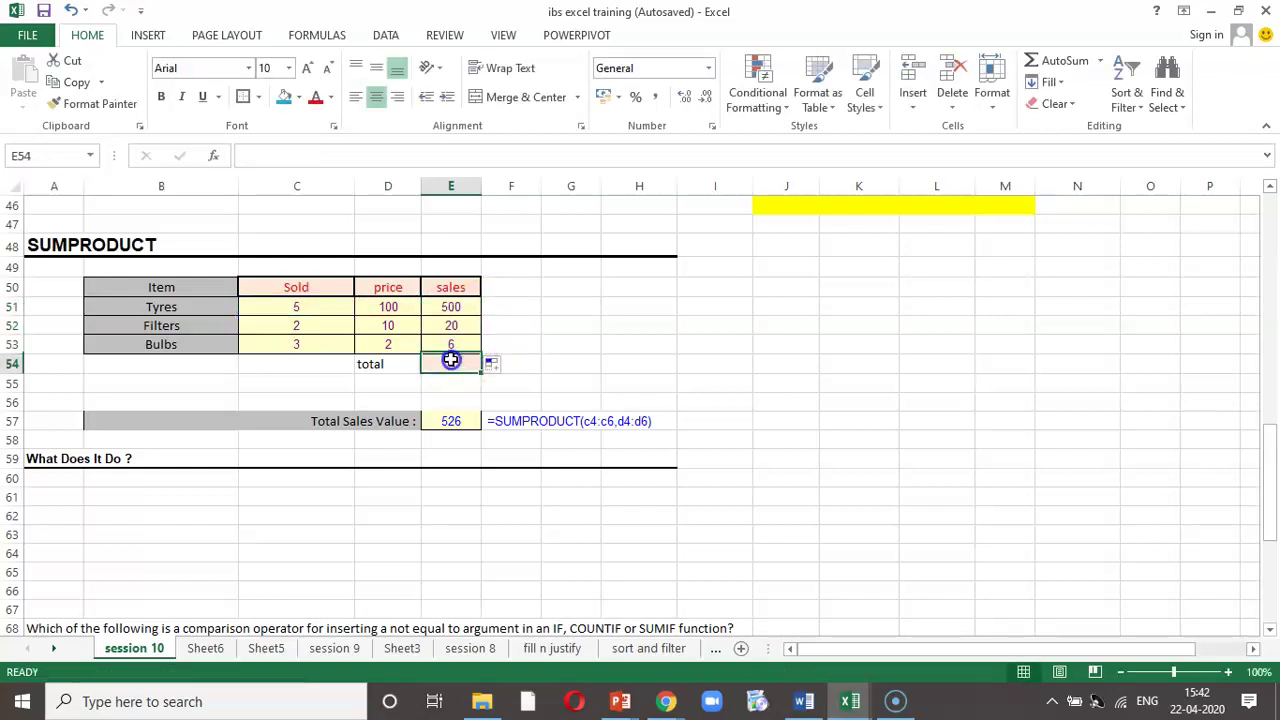
left_click(1062, 60)
key("Return")
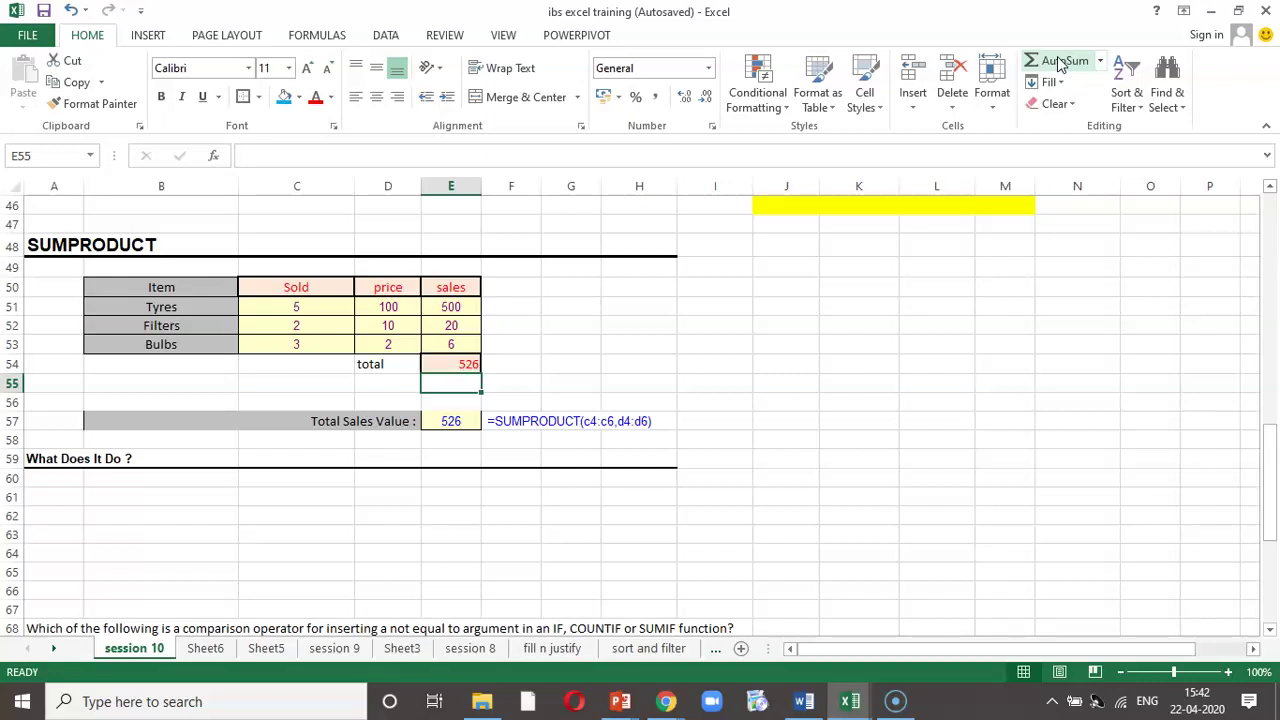
- View the SUMPRODUCT formula in E57, then switch to the PowerPoint slide show and advance to the Sum product slide
left_click(456, 423)
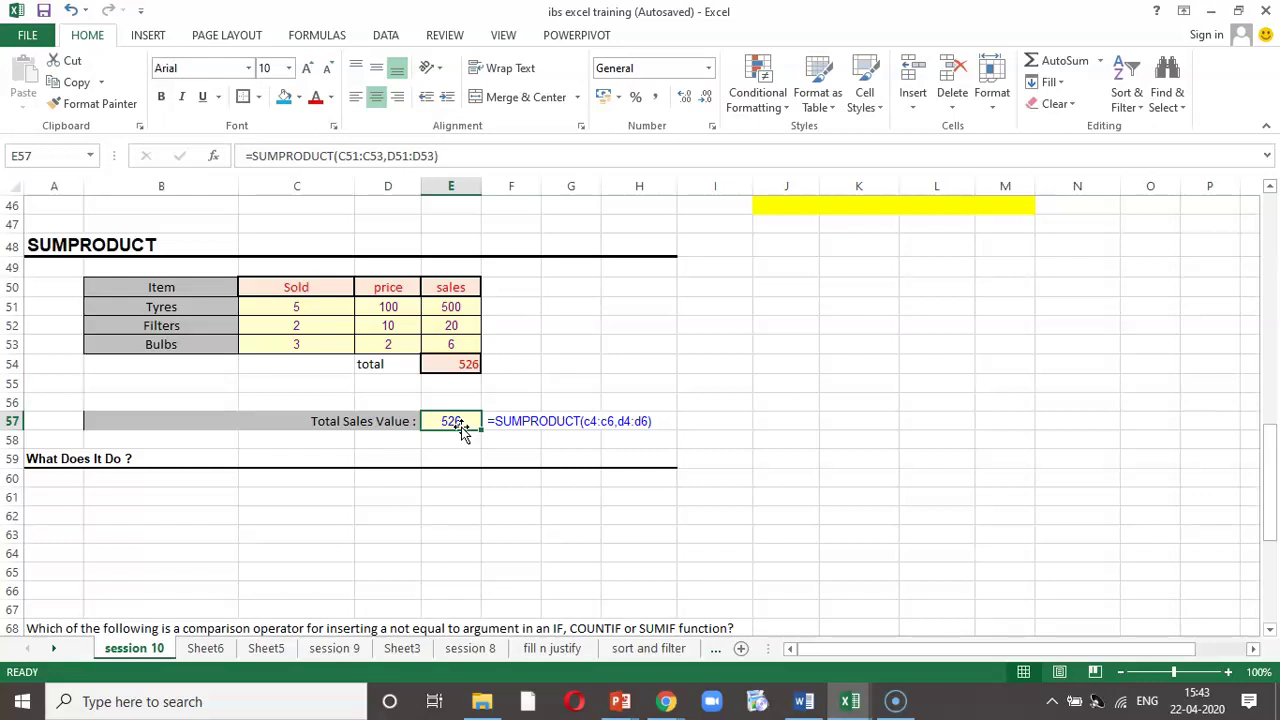
key("alt+Tab")
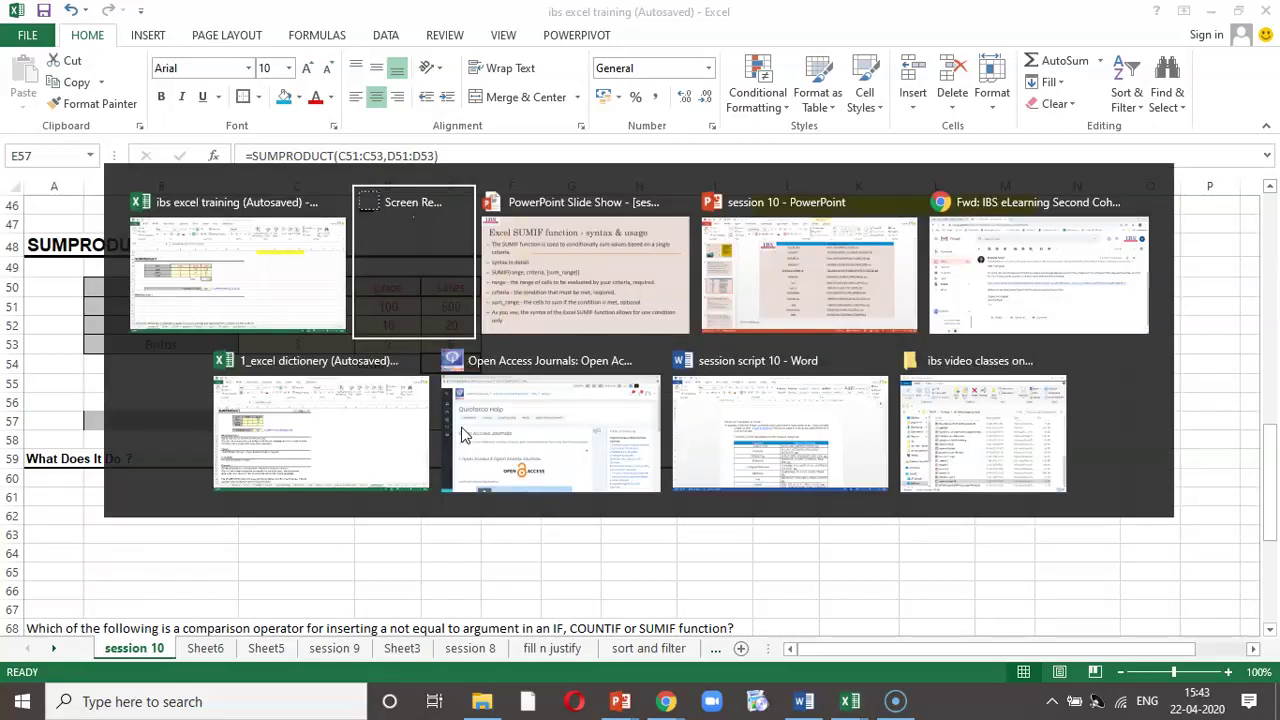
key("alt+Tab")
key("Right")
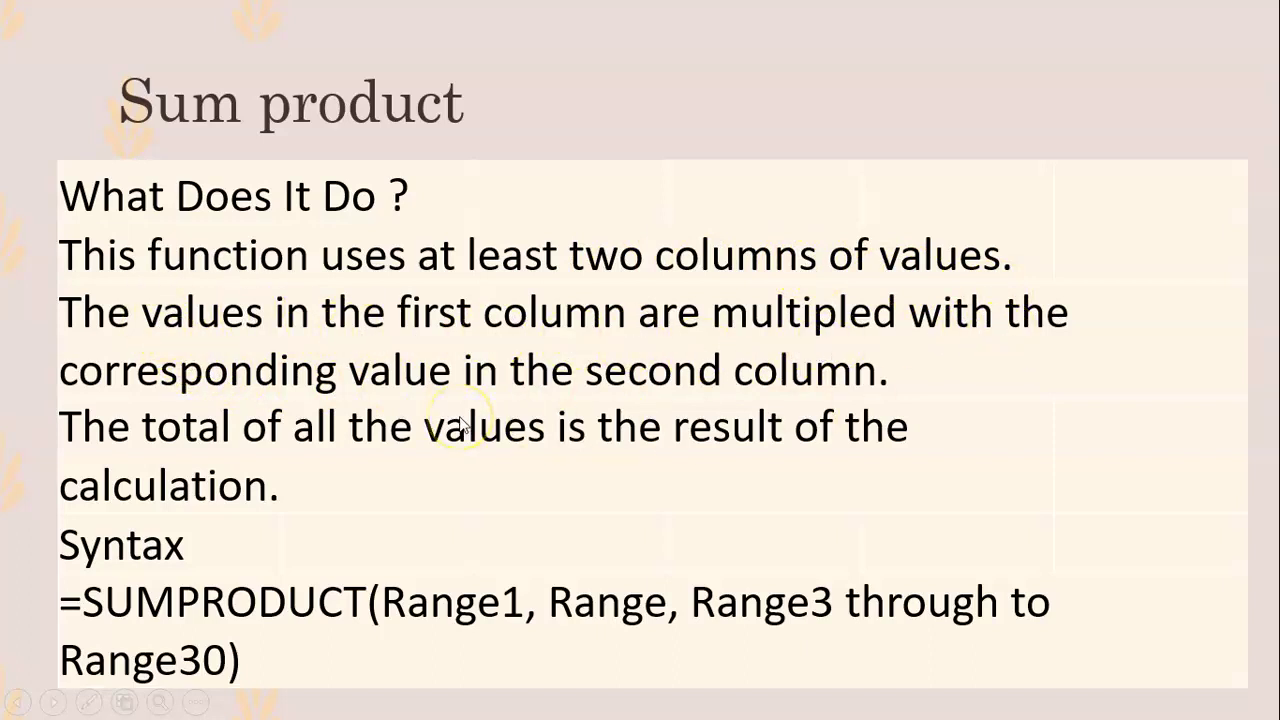
- Switch to Excel to examine the ranges in E57's SUMPRODUCT formula without changing it, and return to the Sum product slide in PowerPoint
key("alt+Tab")
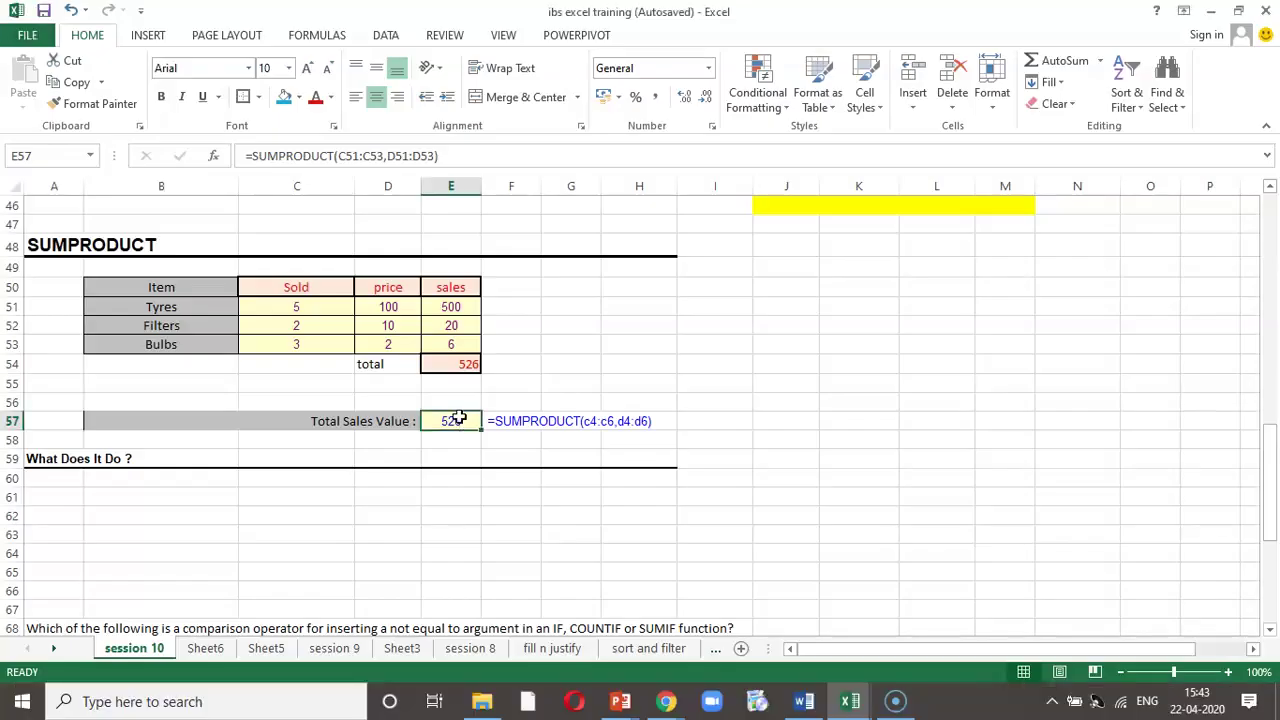
double_click(458, 420)
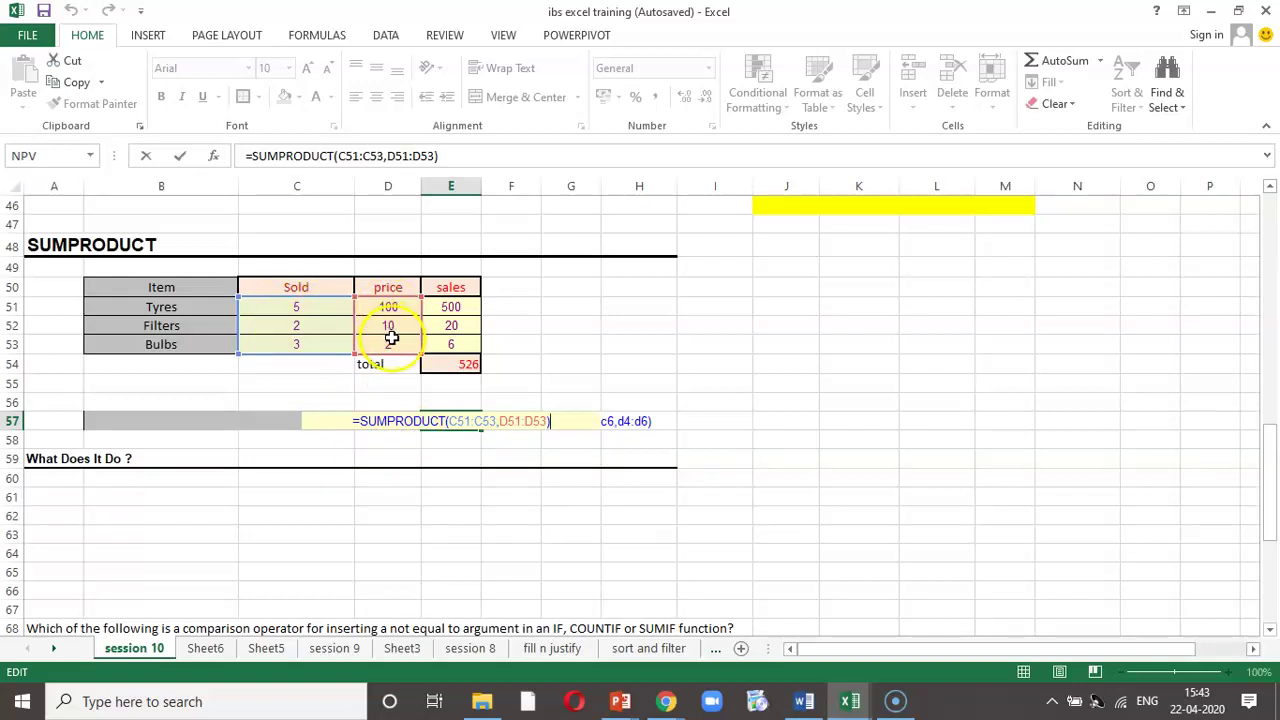
key("Return")
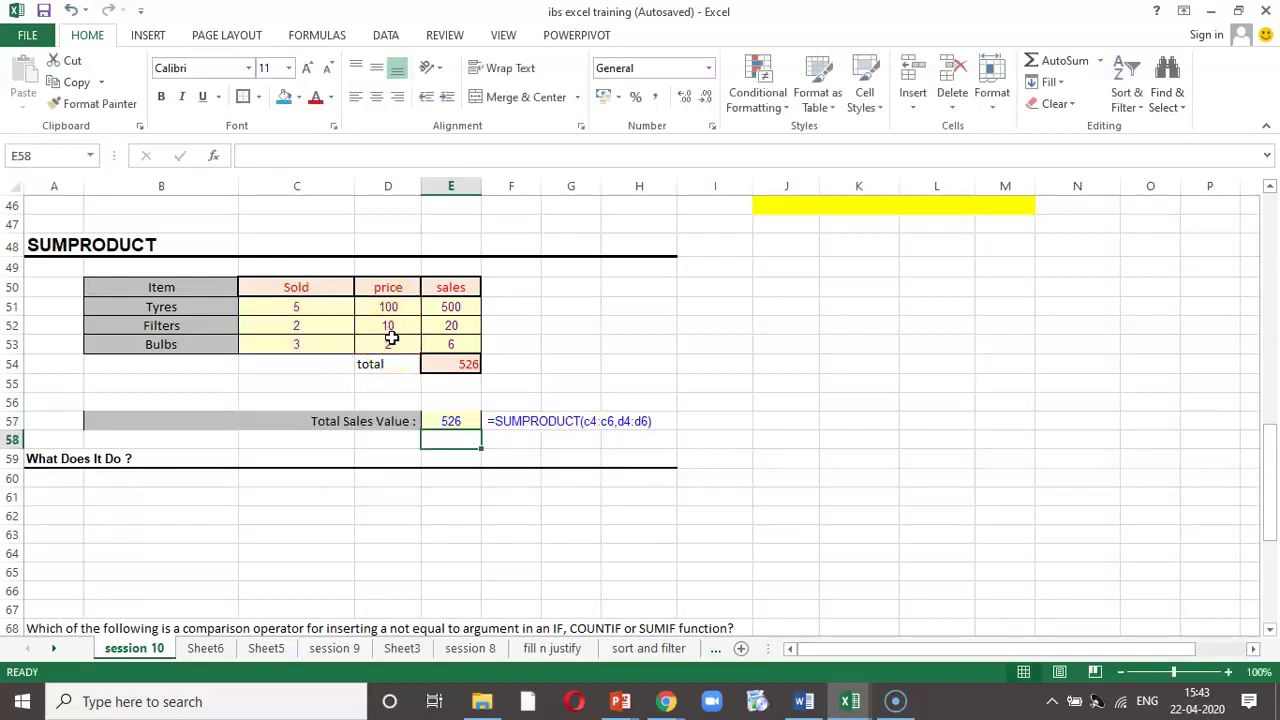
key("Up")
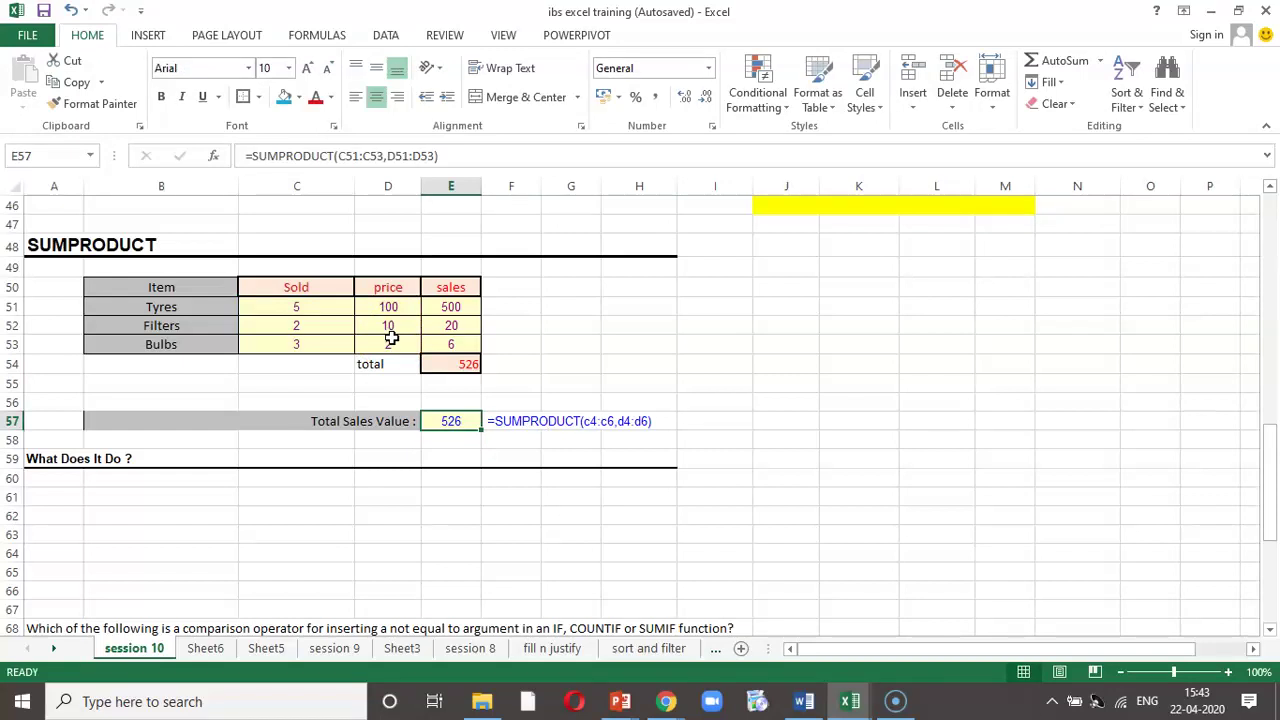
key("alt+Tab")
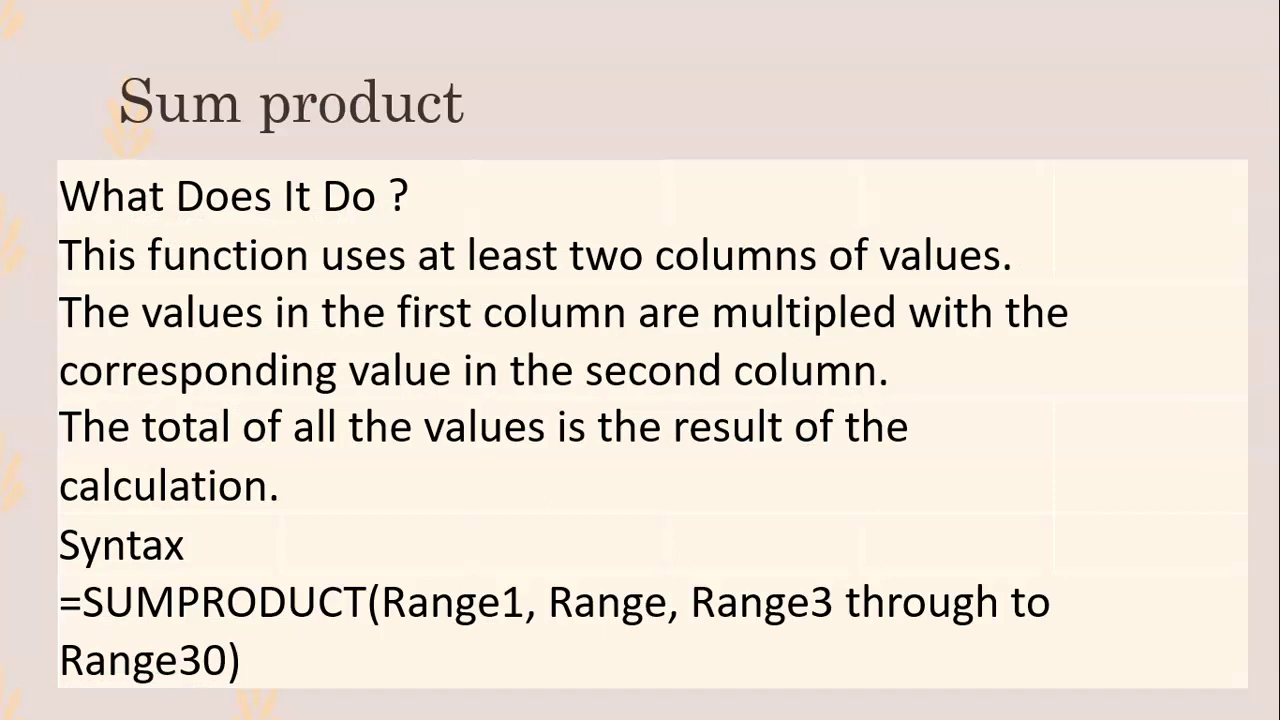
left_click(414, 351)
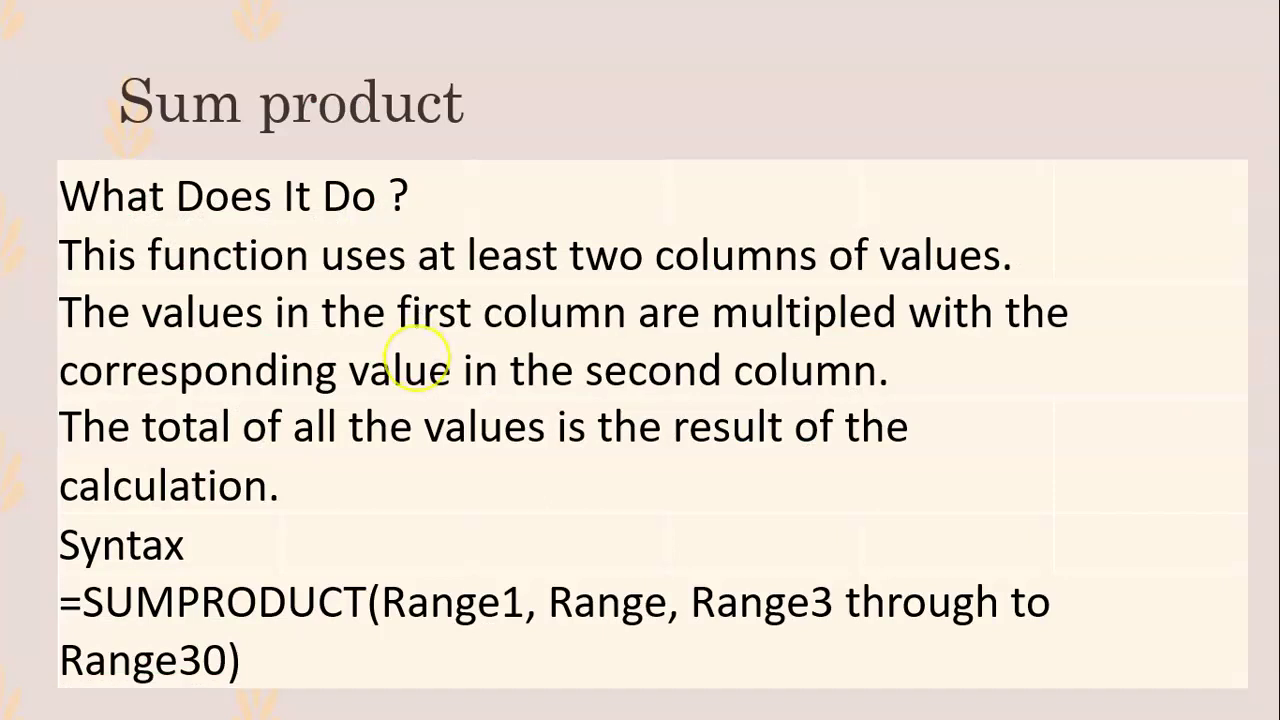